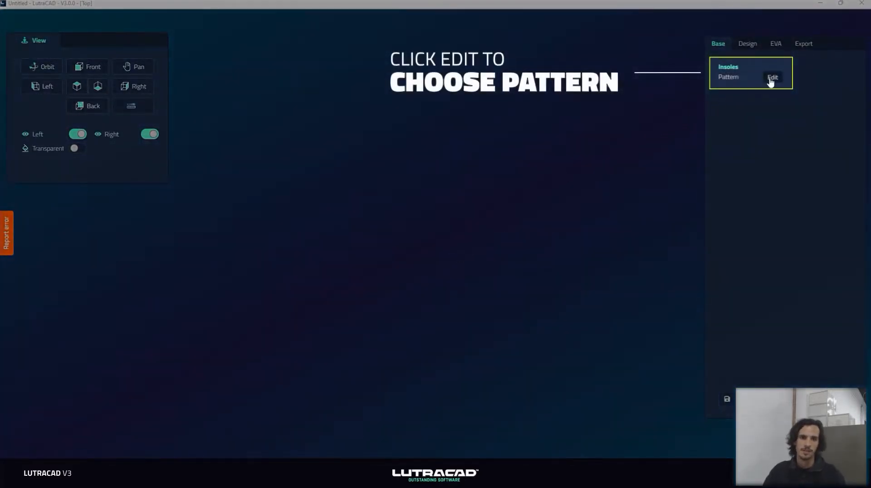
Step: Apply the Full Contact Men pattern to the insoles and set the production method to Printing: Solid
click(770, 79)
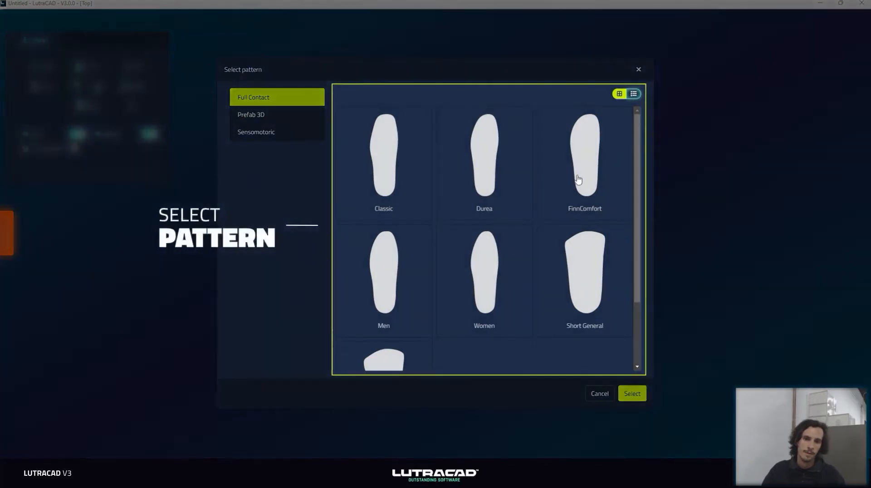
click(407, 303)
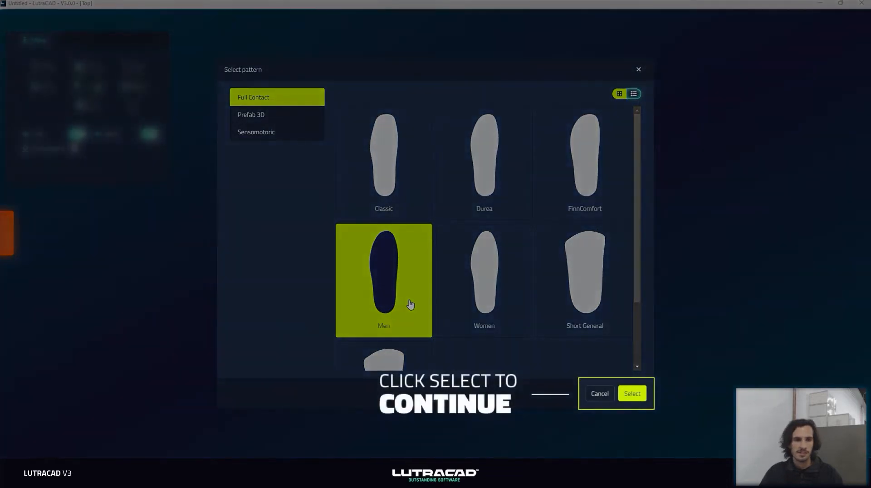
click(631, 394)
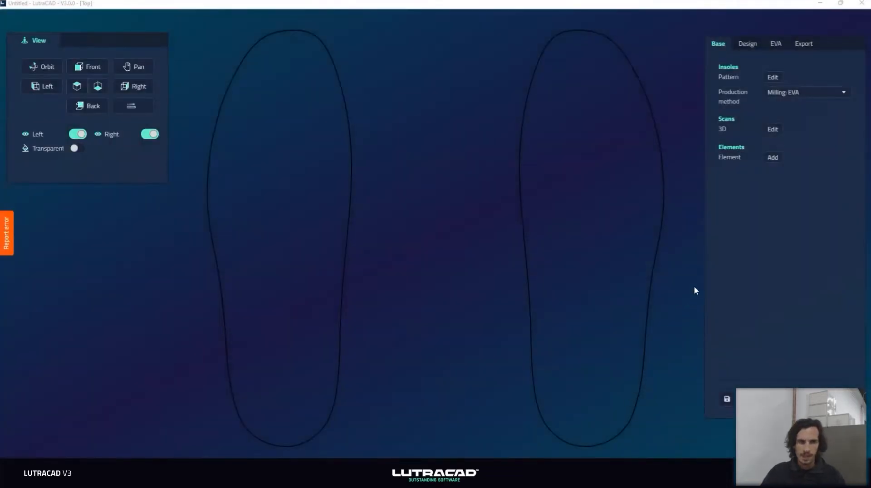
click(807, 96)
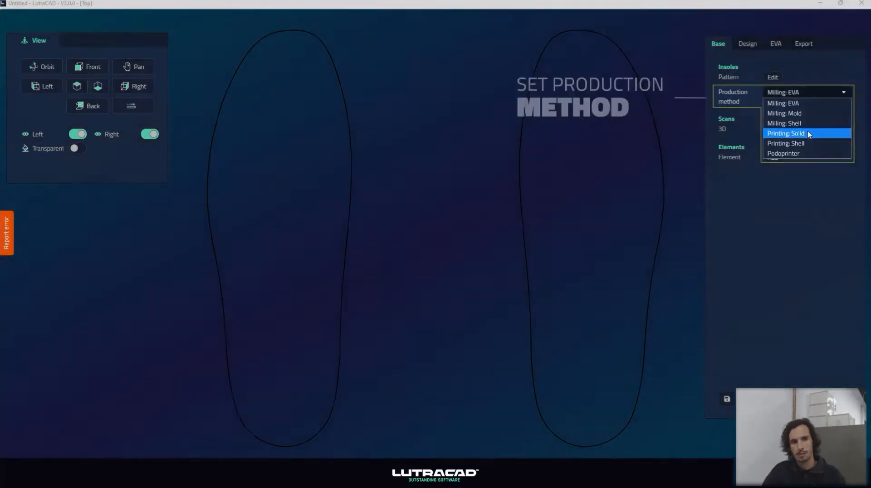
click(809, 133)
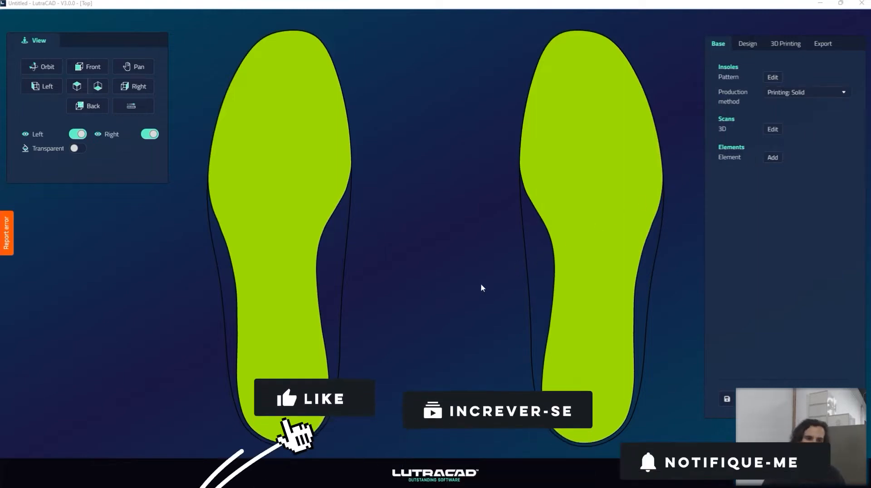
drag(427, 319, 795, 216)
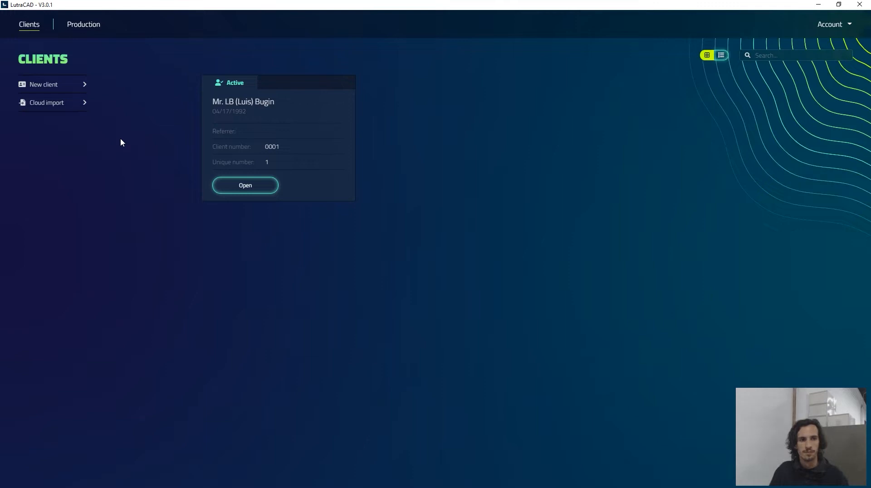
Step: Look over the existing client's record and project list, returning to the client overview
click(231, 187)
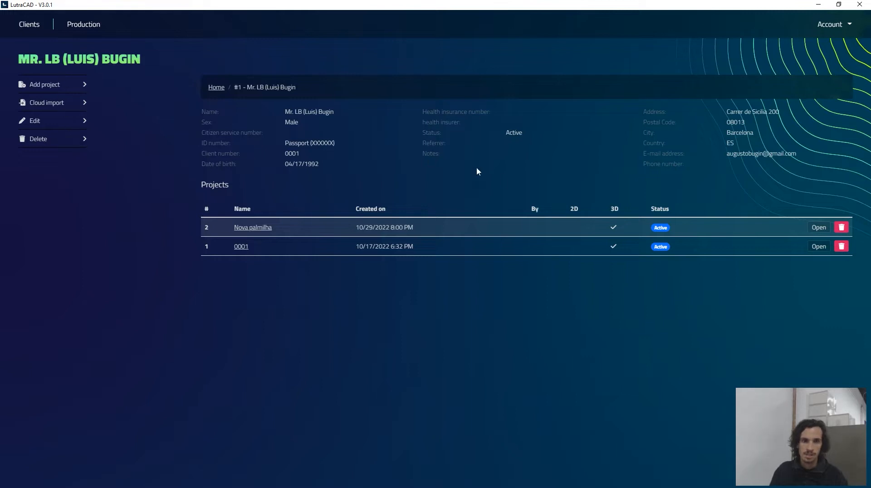
click(36, 27)
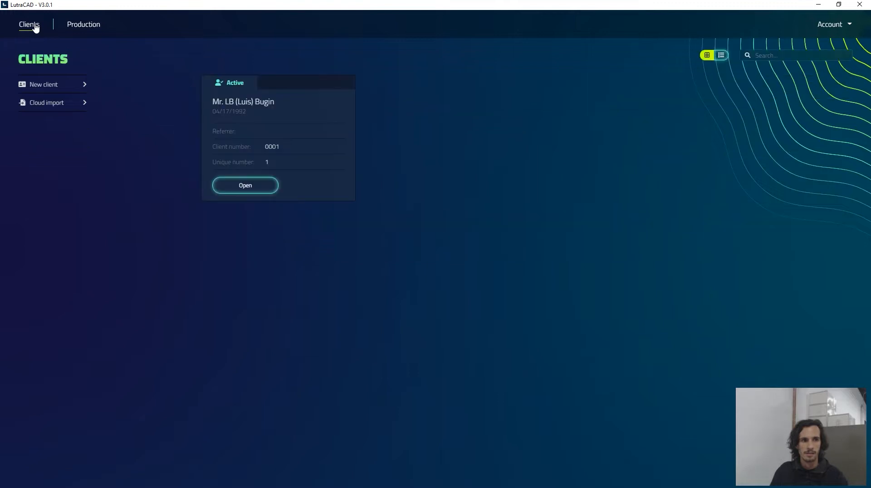
Step: Add a new client with the first name Cliente01, leaving the remaining details at their defaults
click(53, 87)
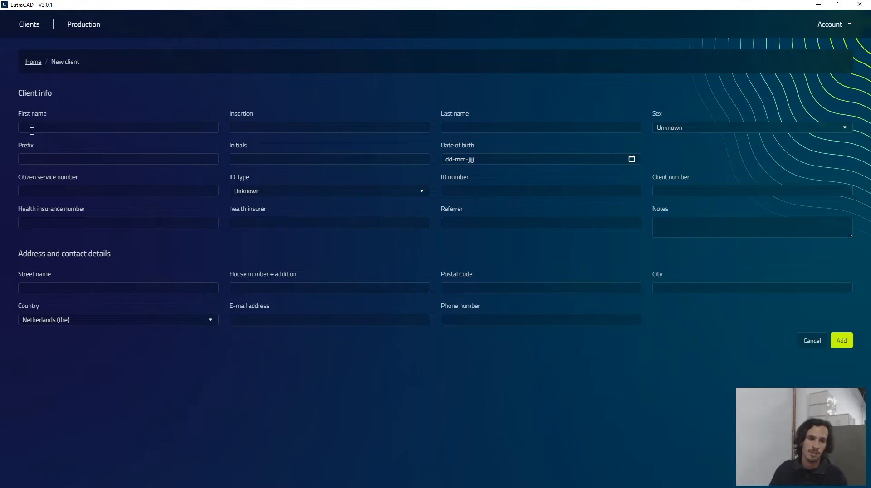
click(33, 130)
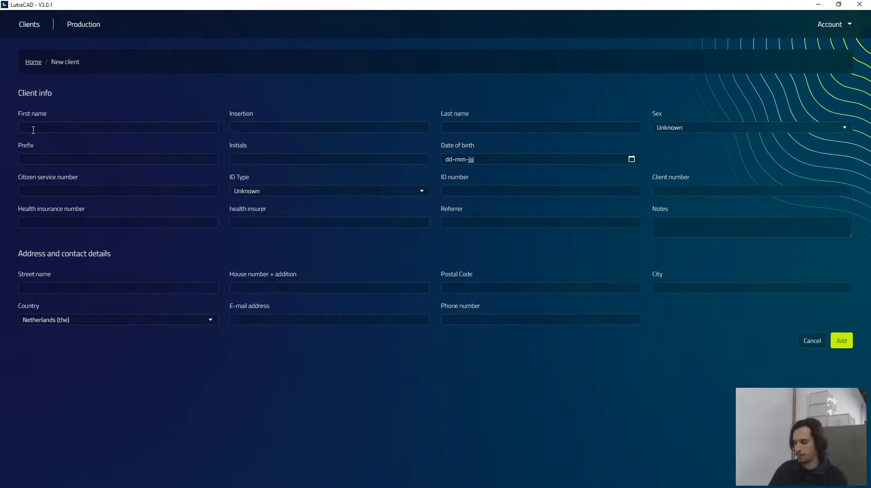
text(C)
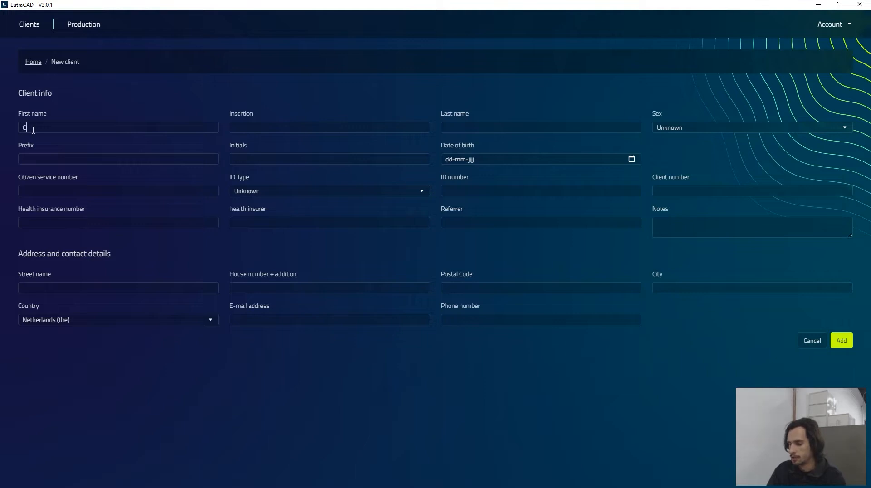
text(liente01)
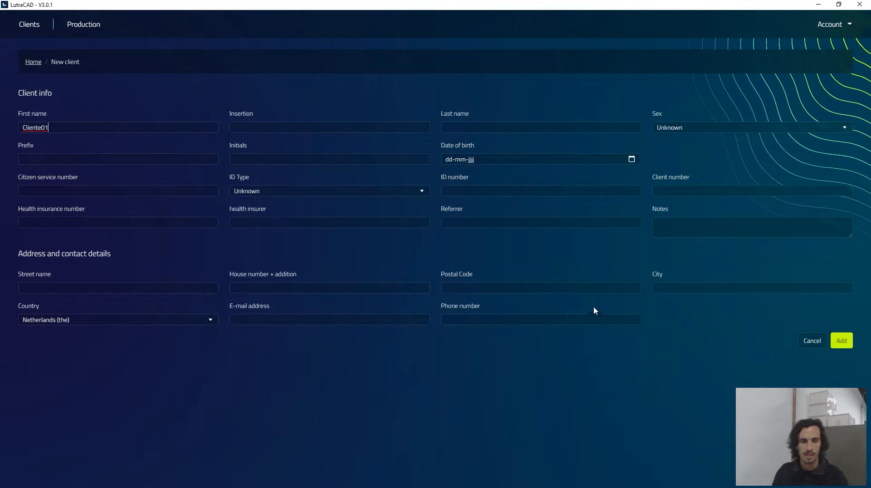
click(840, 344)
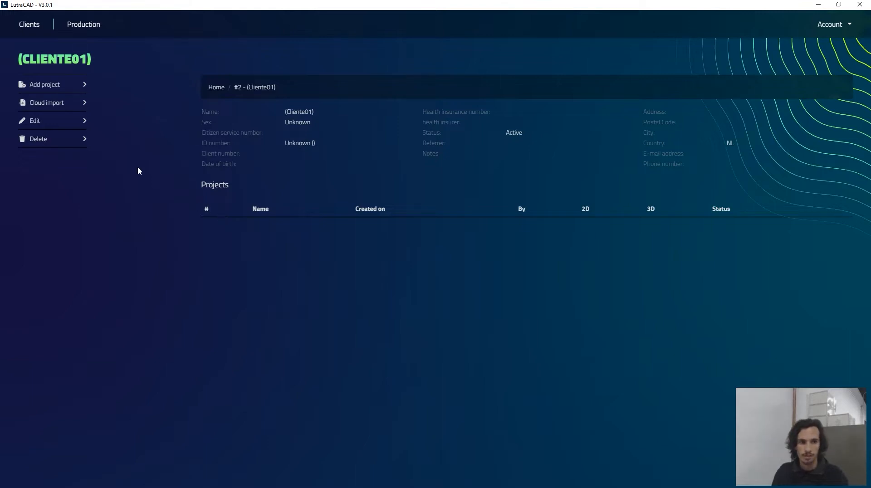
Step: Create a project named Palmilha01 for the new client
click(63, 87)
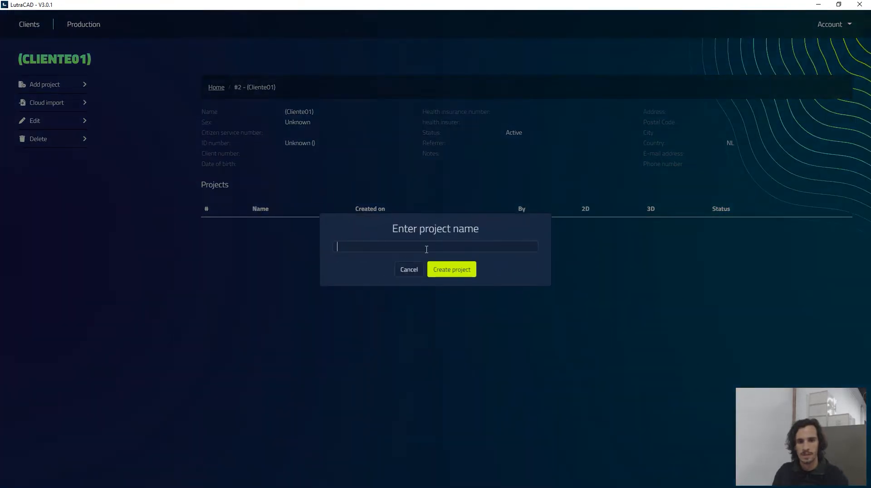
text(Palmilha01)
key(Return)
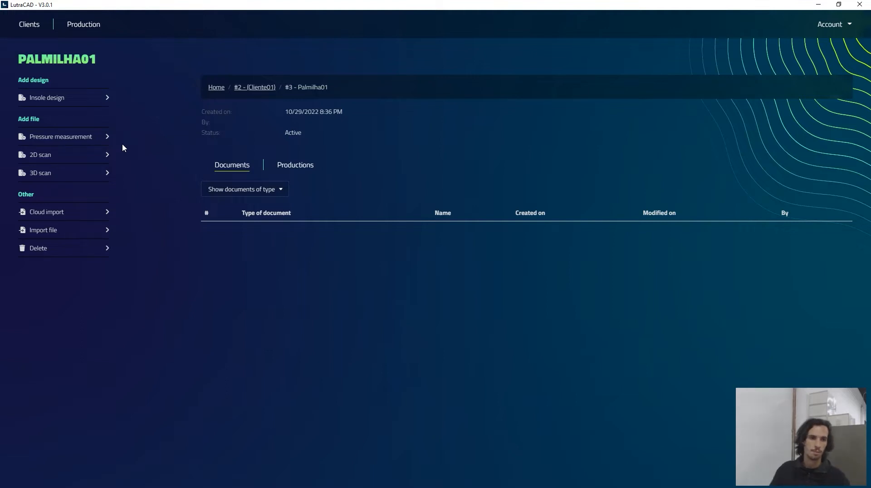
Step: Import the 3DL file from the desktop as the left foot's 3D scan and inspect it from above
click(54, 178)
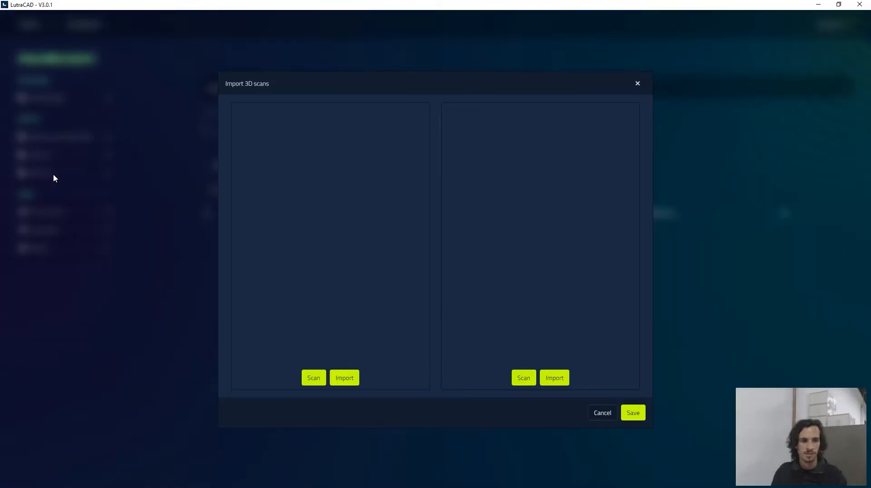
click(345, 378)
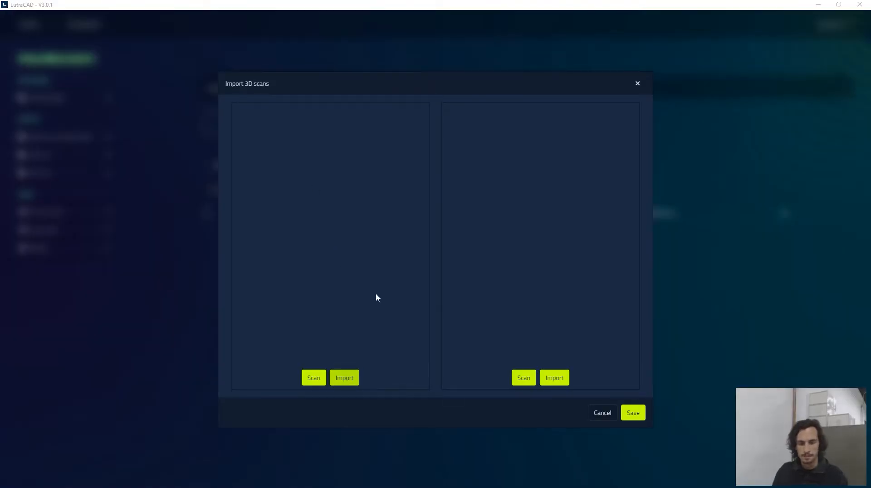
click(345, 379)
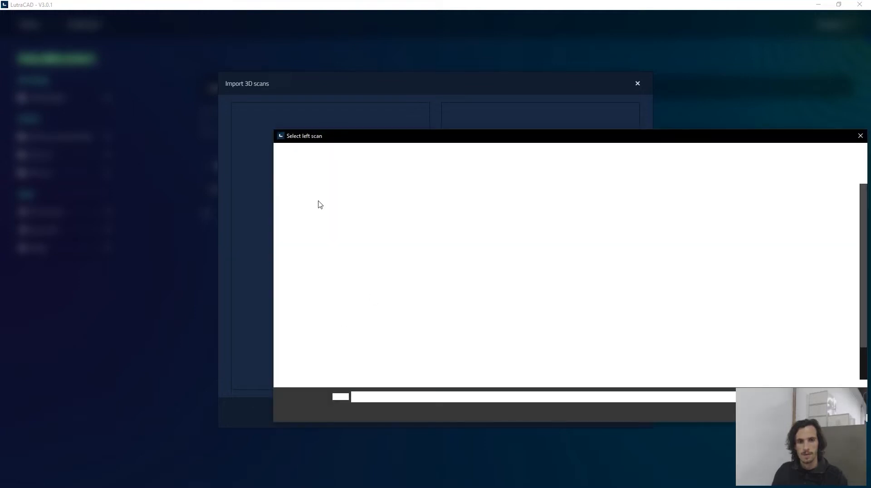
scroll(645, 221, down, 5)
click(651, 319)
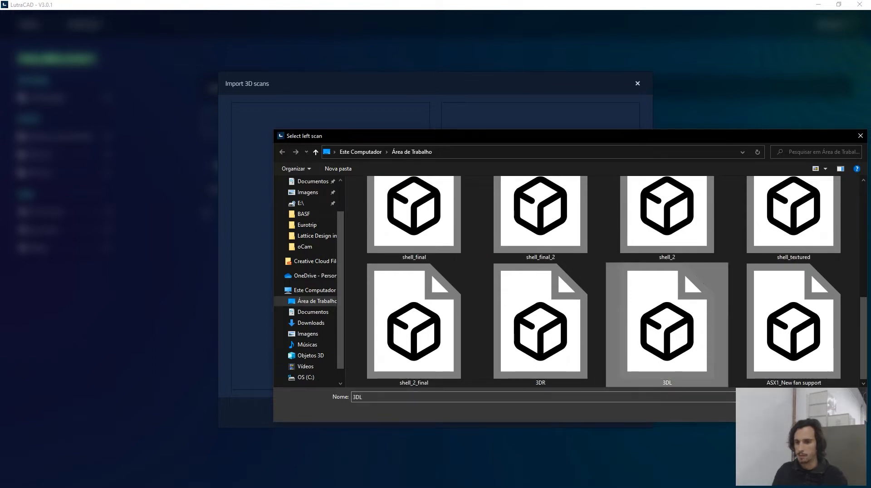
click(797, 412)
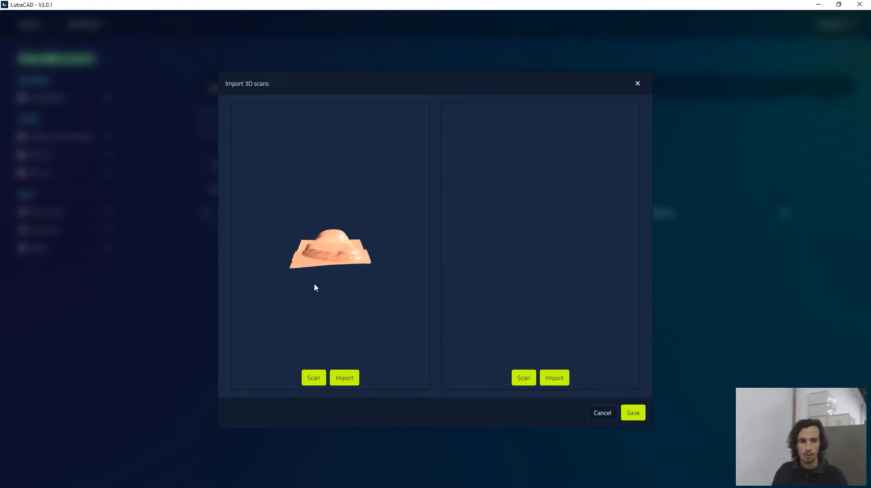
drag(311, 285, 316, 172)
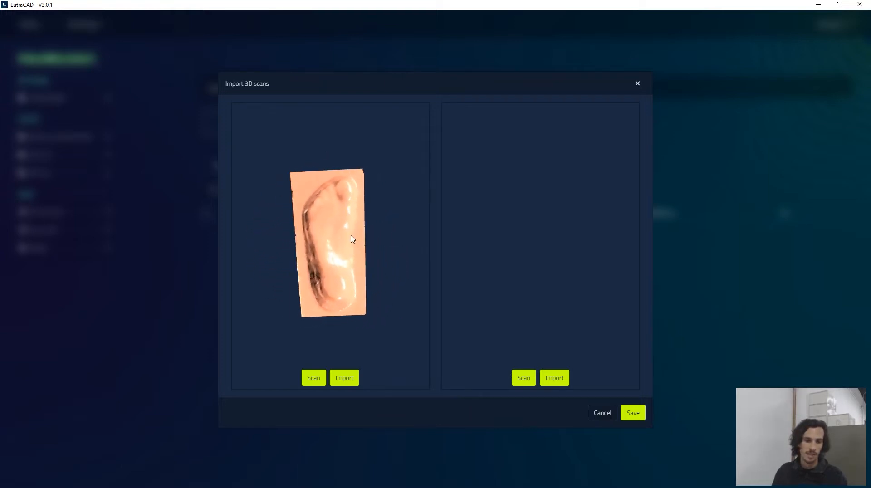
Step: Import the 3DR file as the right foot's 3D scan and save both scans to the project
click(561, 378)
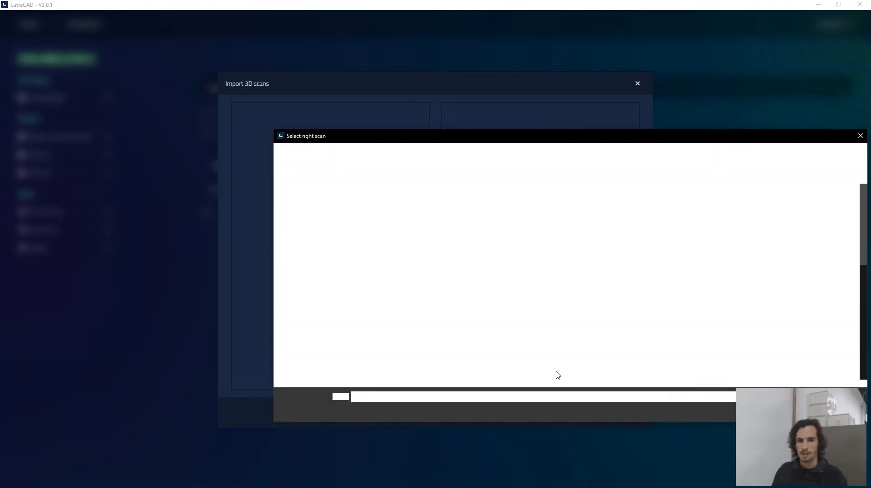
scroll(584, 302, down, 3)
scroll(584, 303, down, 2)
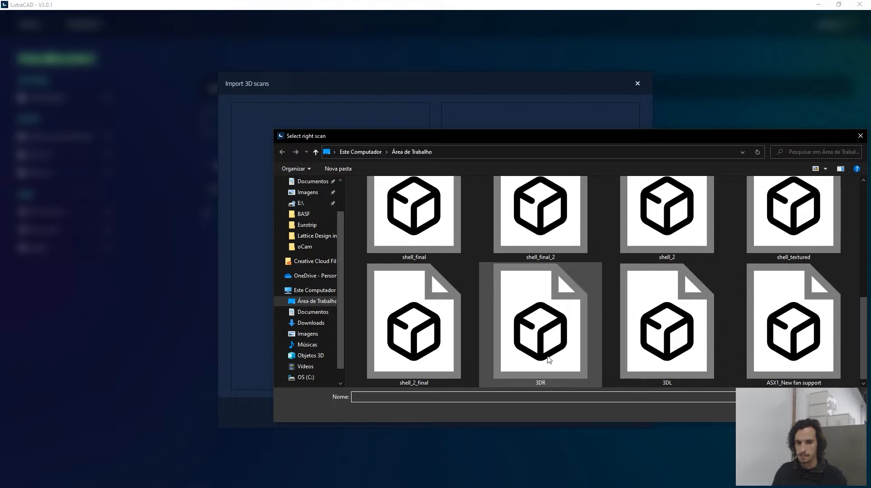
click(550, 360)
click(793, 411)
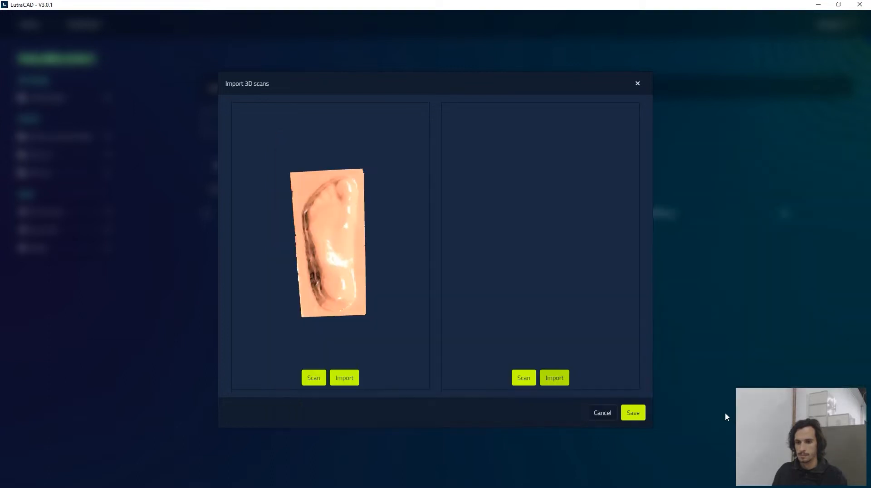
drag(534, 259, 535, 208)
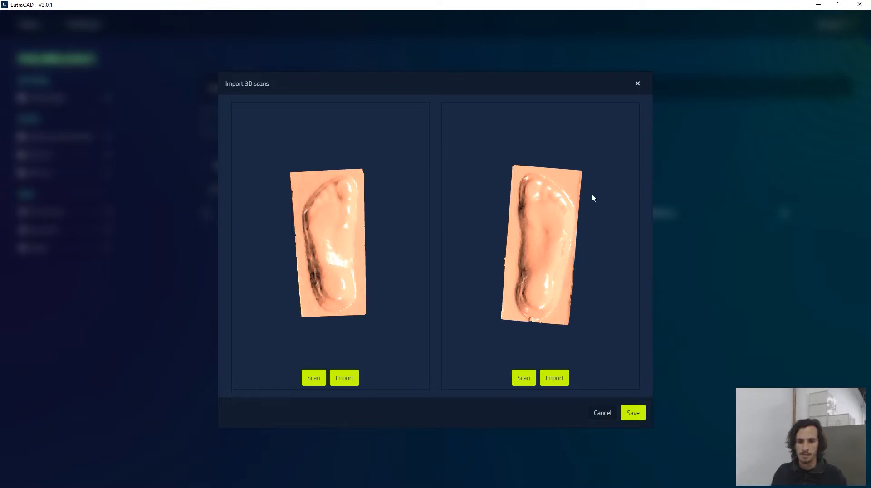
drag(585, 192, 584, 193)
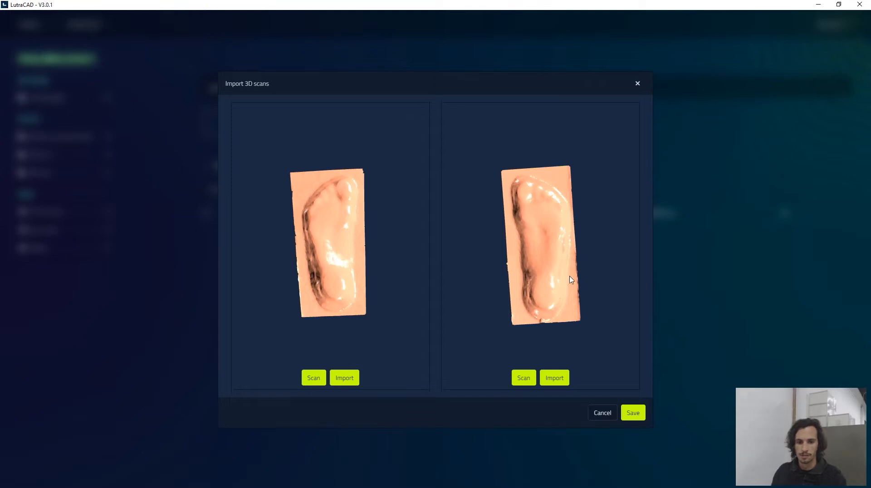
click(633, 413)
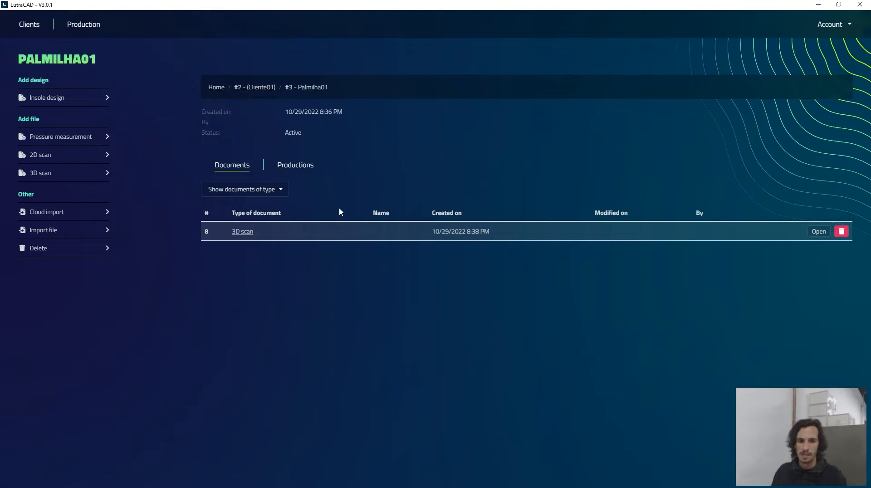
Step: Add an insole design to the Palmilha01 project and open it for editing
click(45, 99)
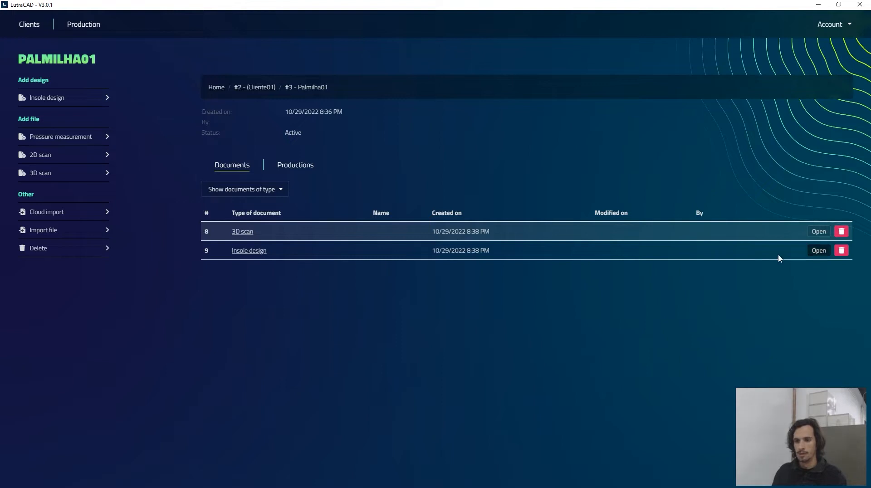
click(250, 251)
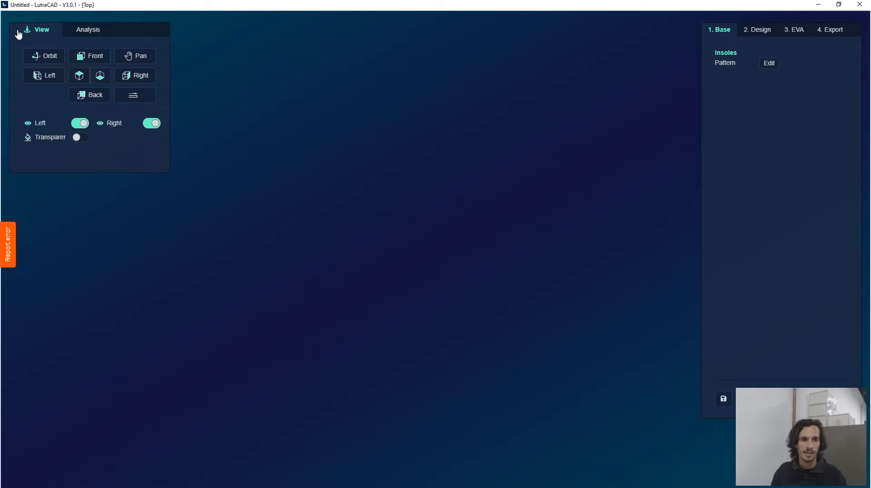
click(52, 57)
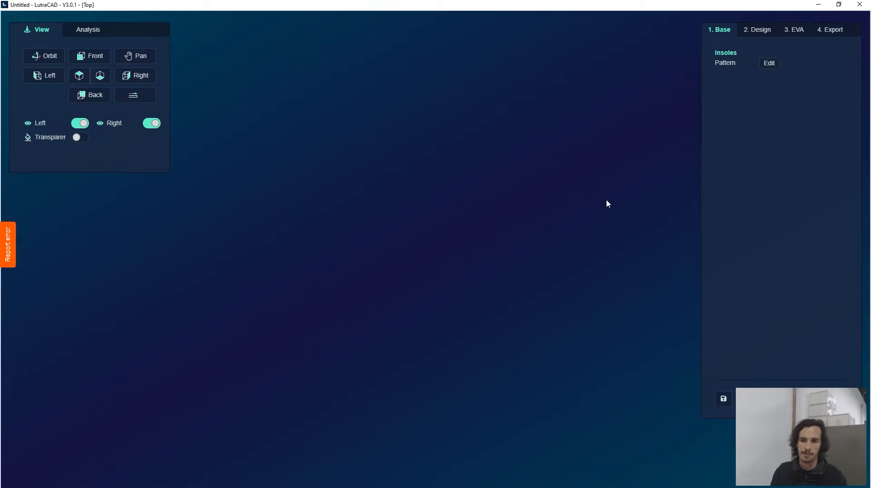
Step: Give the insoles the Full Contact Durea pattern and choose Printing: Solid as their production method
click(770, 65)
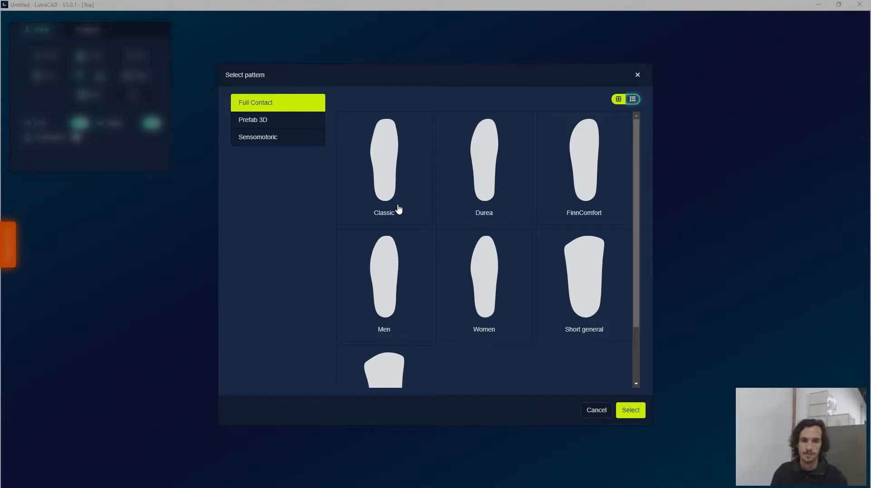
click(486, 168)
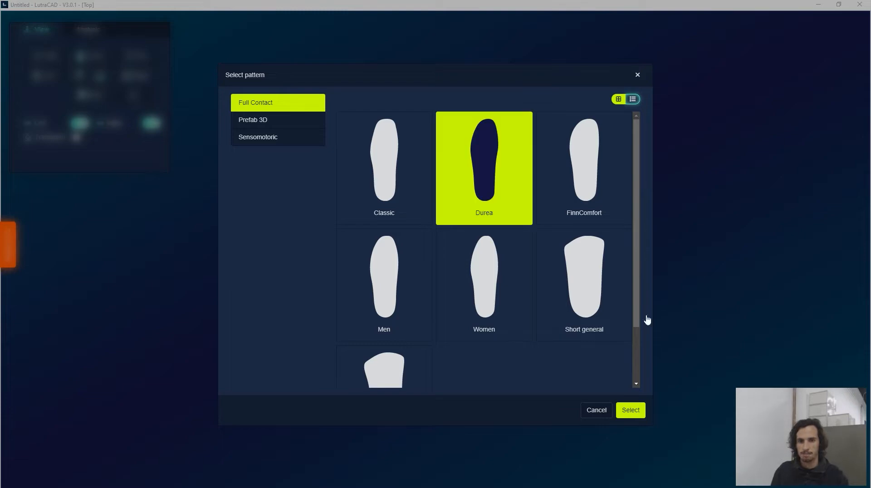
click(632, 412)
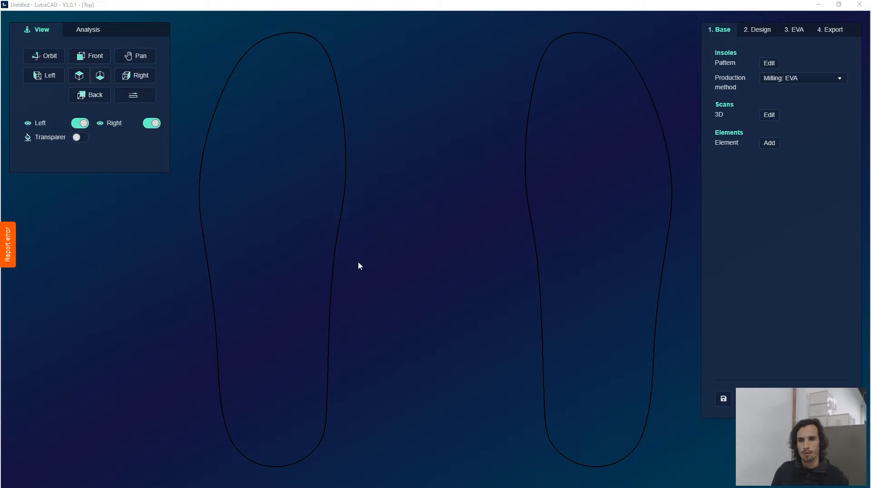
click(791, 82)
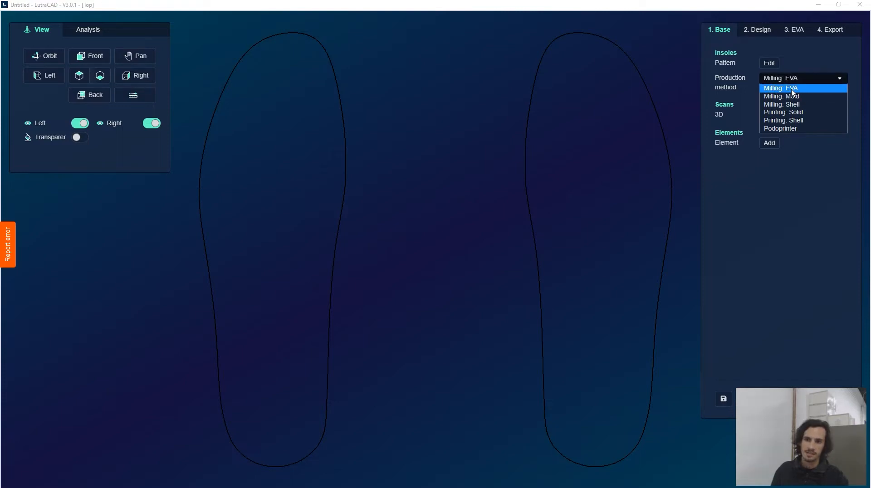
click(779, 115)
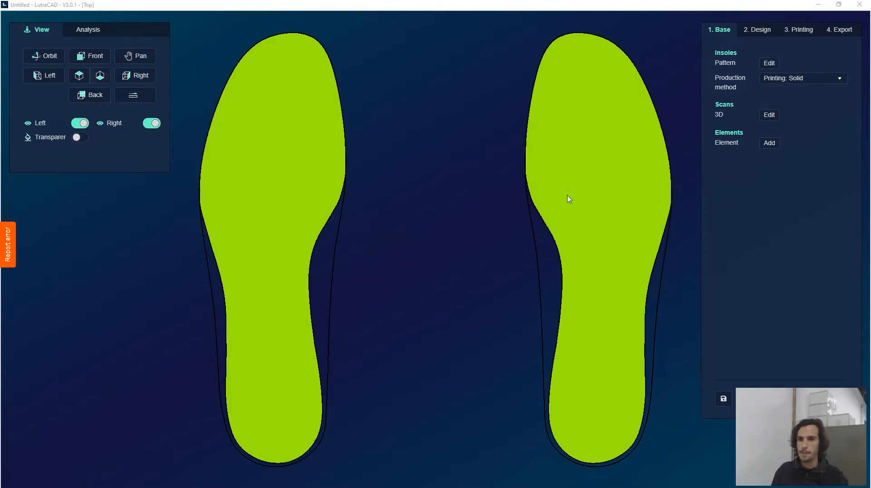
Step: Apply the 10/29/2022 8:38 PM 3D foot scan to the insole design
click(769, 116)
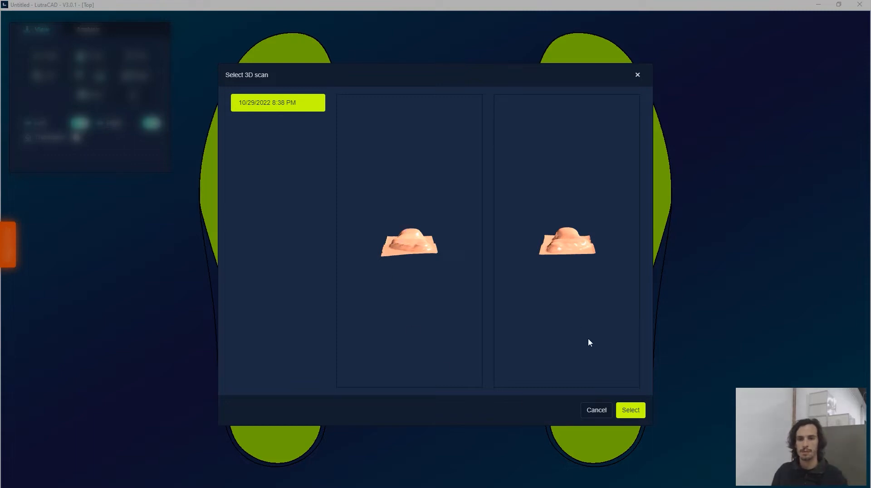
click(631, 411)
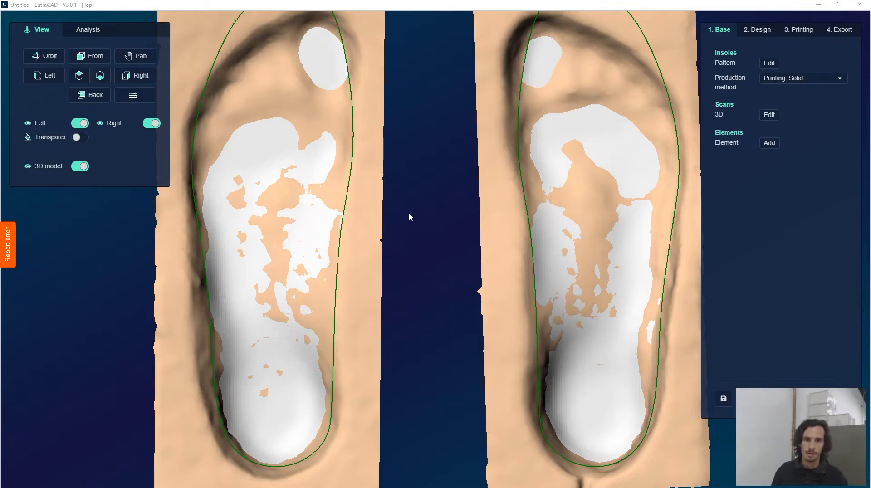
scroll(410, 215, down, 3)
scroll(410, 213, up, 3)
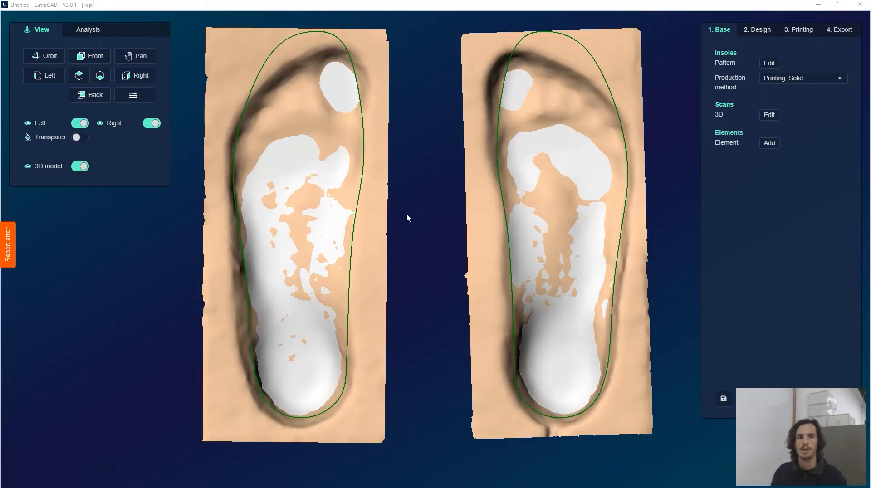
scroll(406, 217, up, 2)
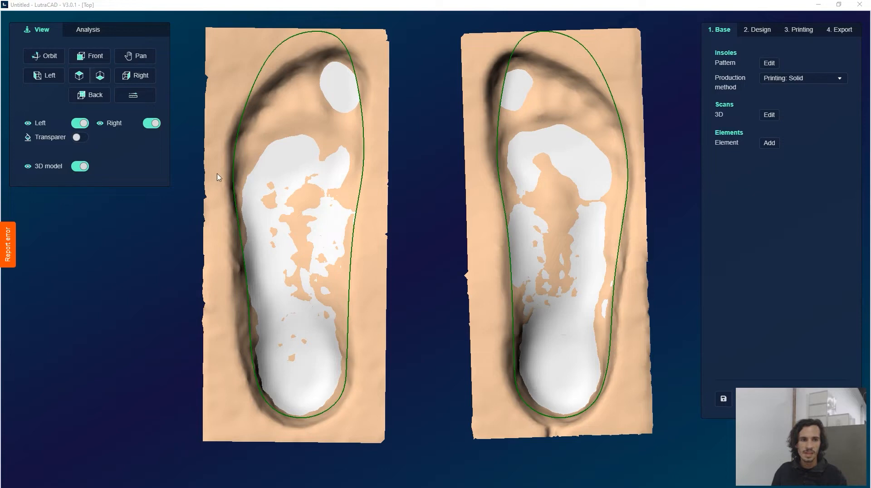
Step: Examine how the foot scans fit the insoles in an orbited view and from the front, bottom, left, right and back
click(41, 57)
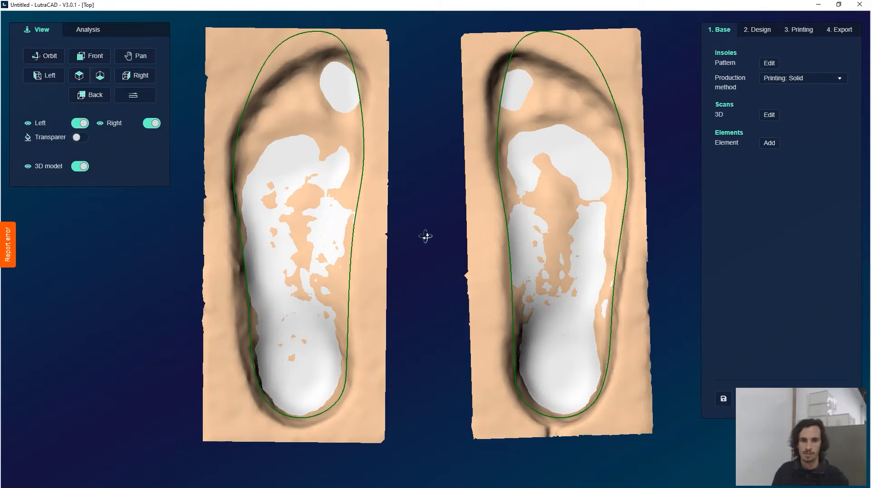
drag(426, 236, 480, 166)
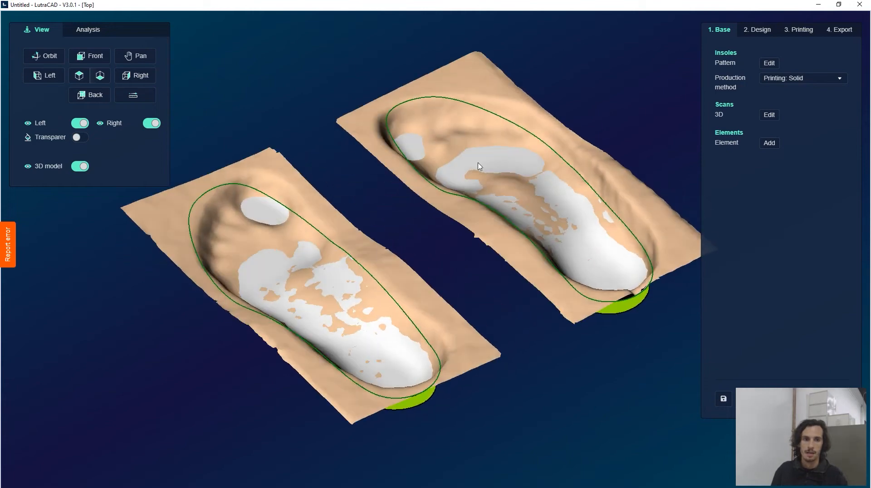
click(85, 61)
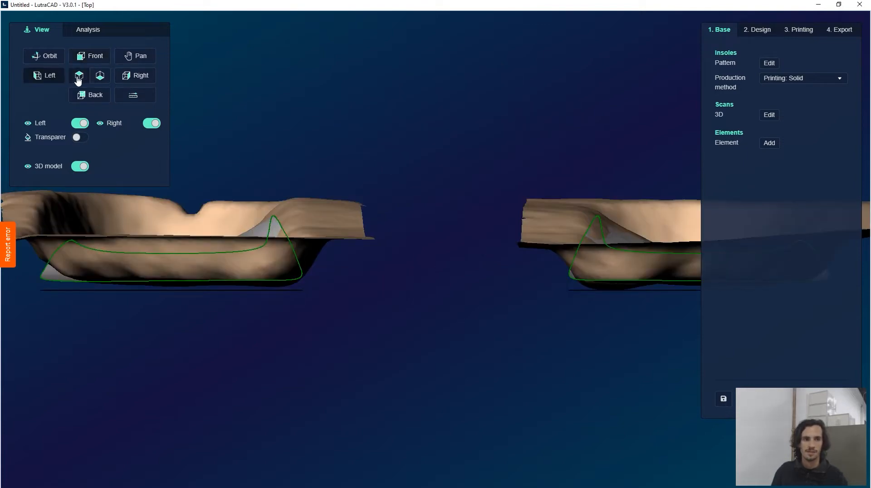
click(100, 79)
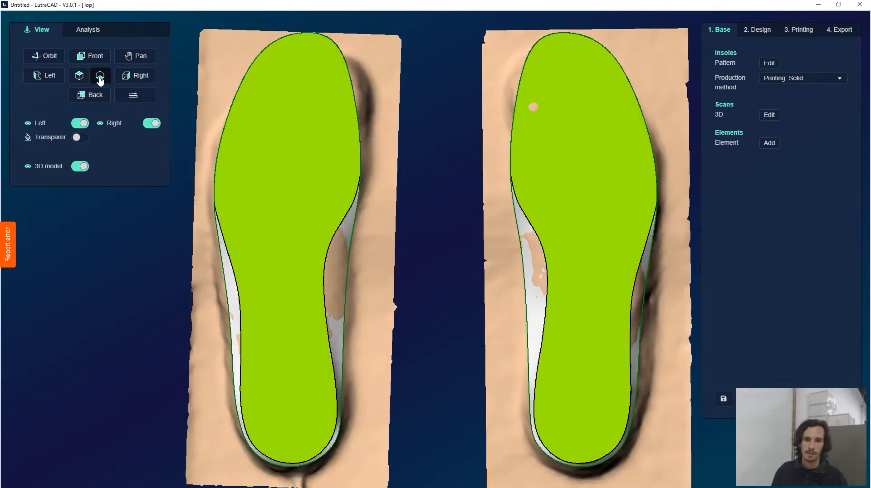
click(53, 78)
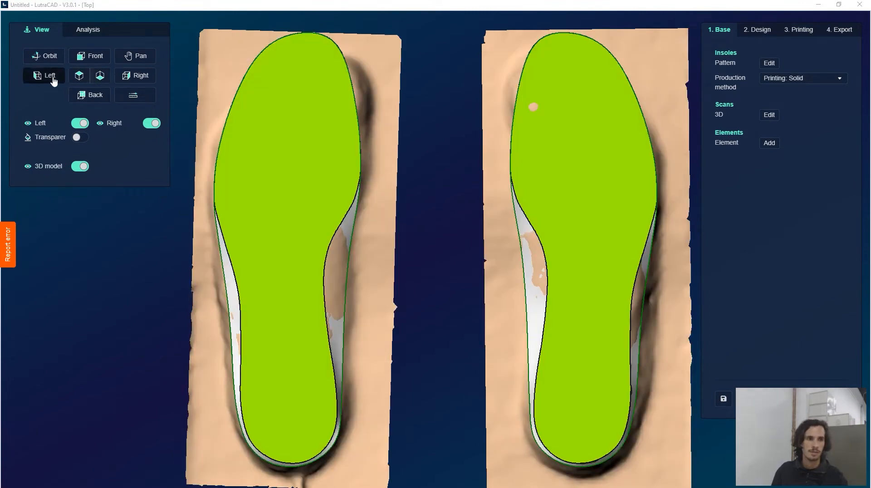
click(133, 77)
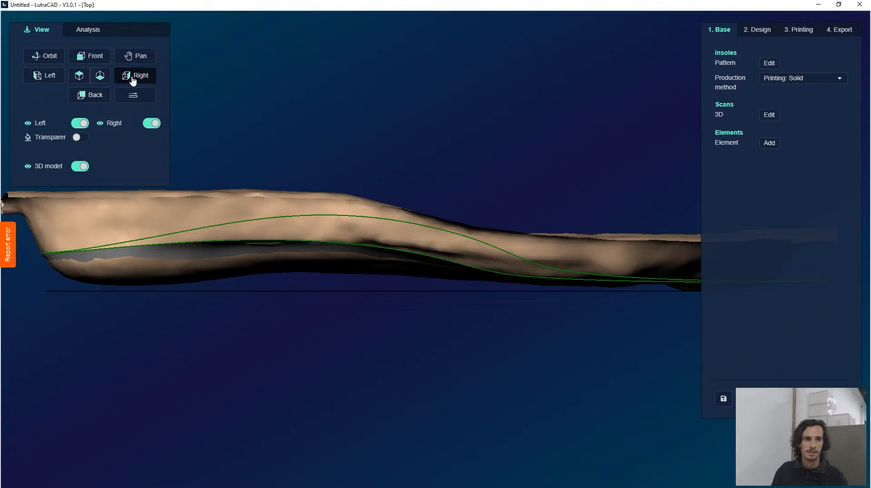
click(47, 78)
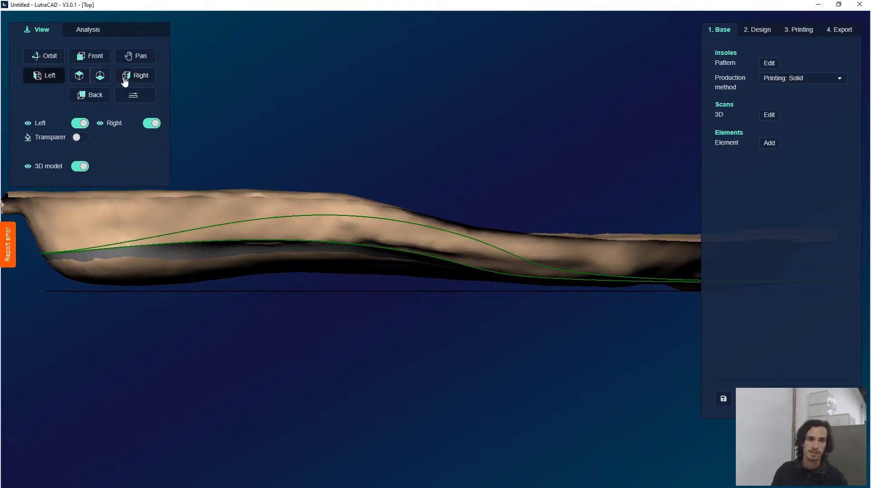
click(91, 94)
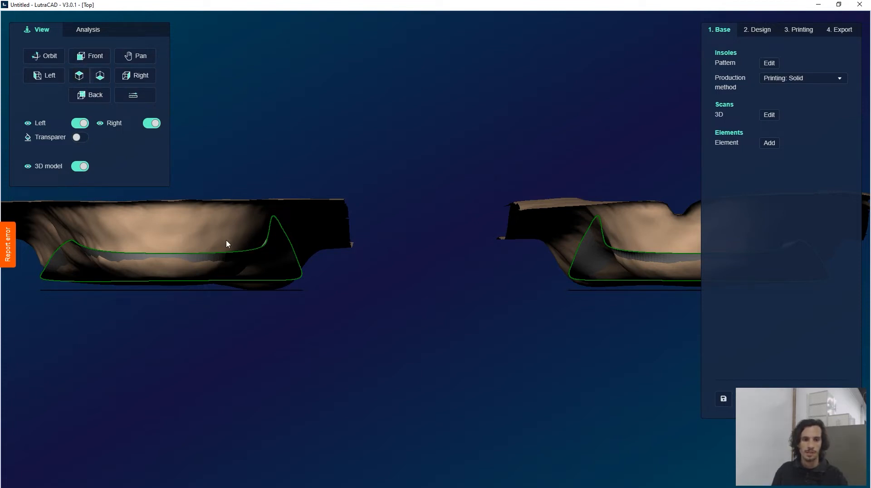
Step: Hide the 3D scan model and inspect the bare insole surfaces at an angle and from above
click(80, 167)
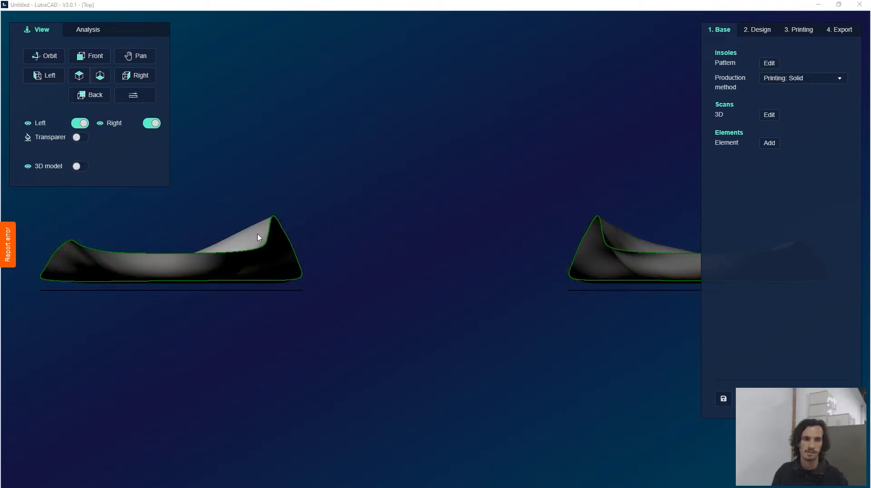
click(42, 56)
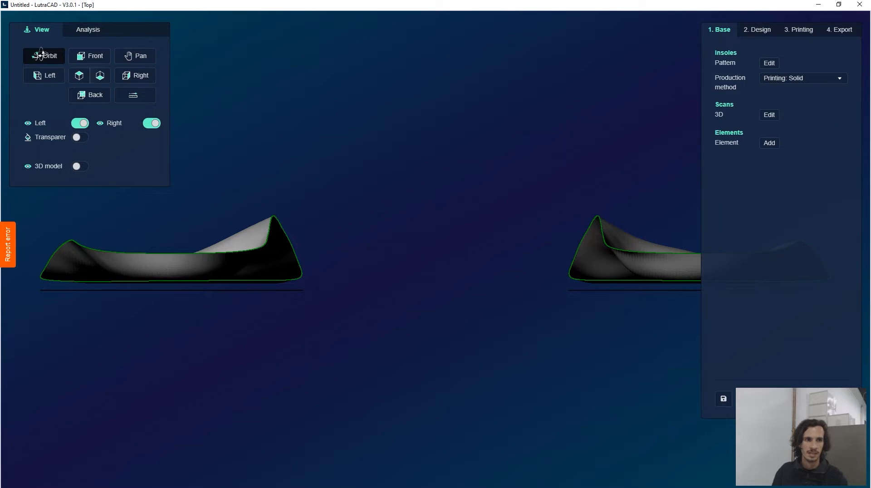
click(106, 72)
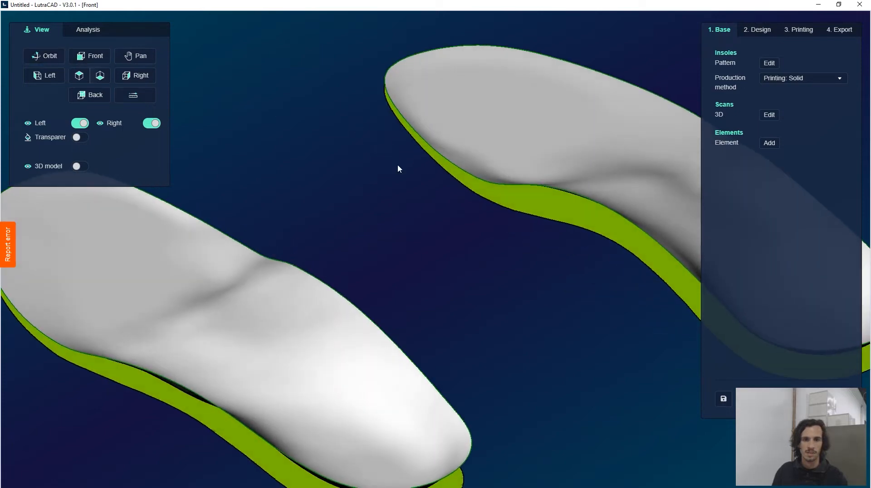
scroll(307, 231, down, 2)
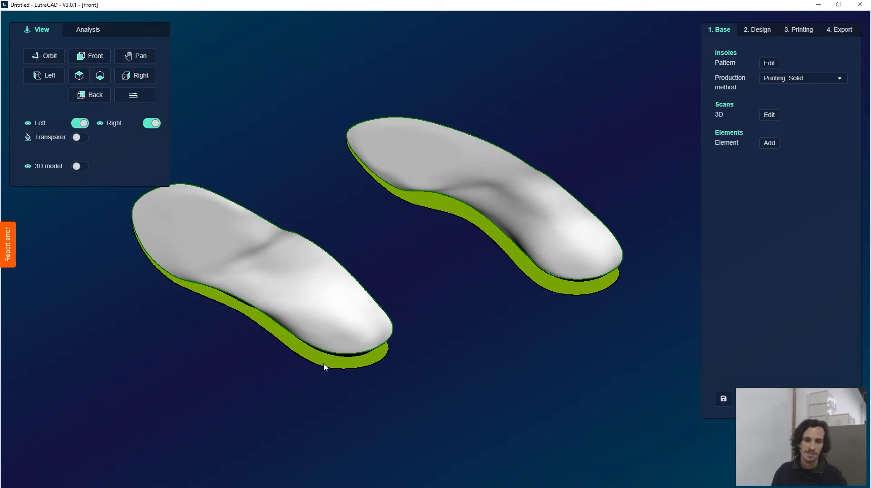
mouse_move(276, 397)
mouse_down()
mouse_move(276, 345)
mouse_move(274, 387)
mouse_up()
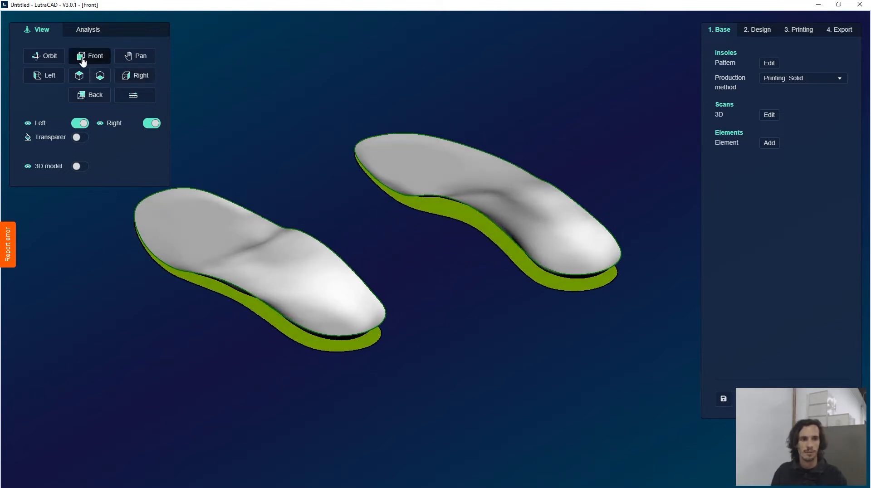
click(79, 76)
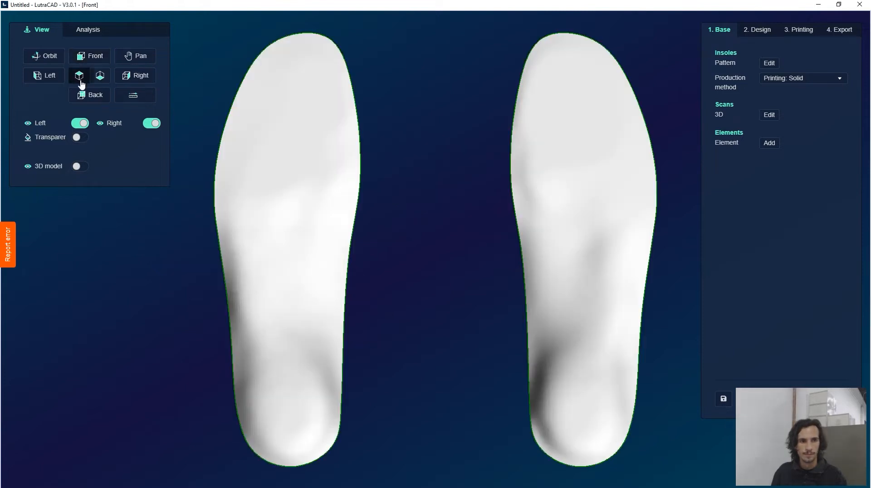
Step: Add the 3 mm Metatarsal pad 3 element to both insoles
click(770, 144)
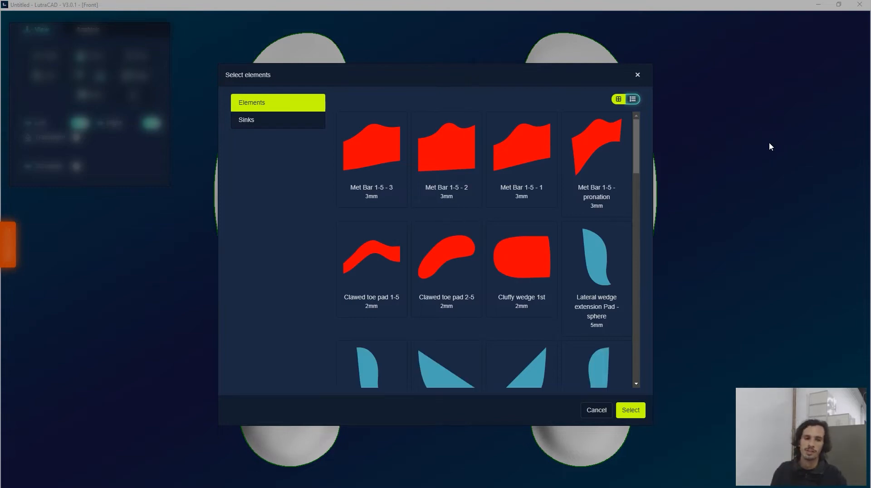
scroll(540, 175, down, 6)
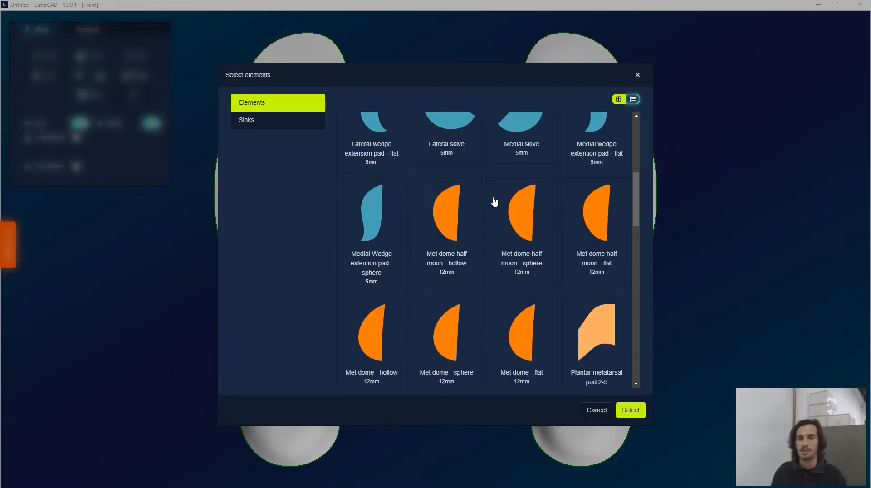
scroll(493, 194, down, 8)
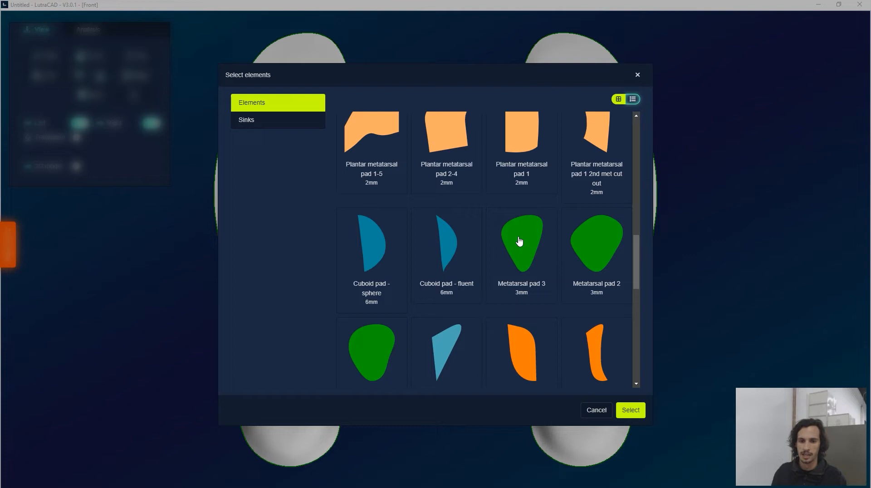
click(521, 248)
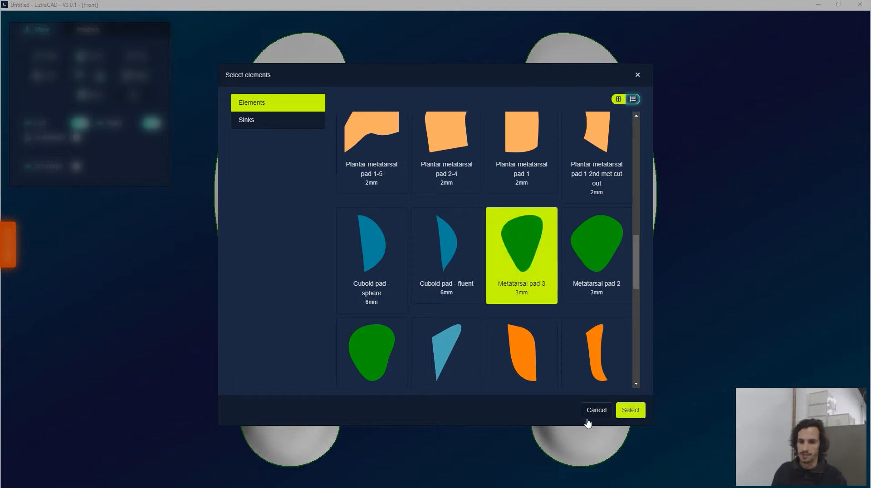
click(631, 410)
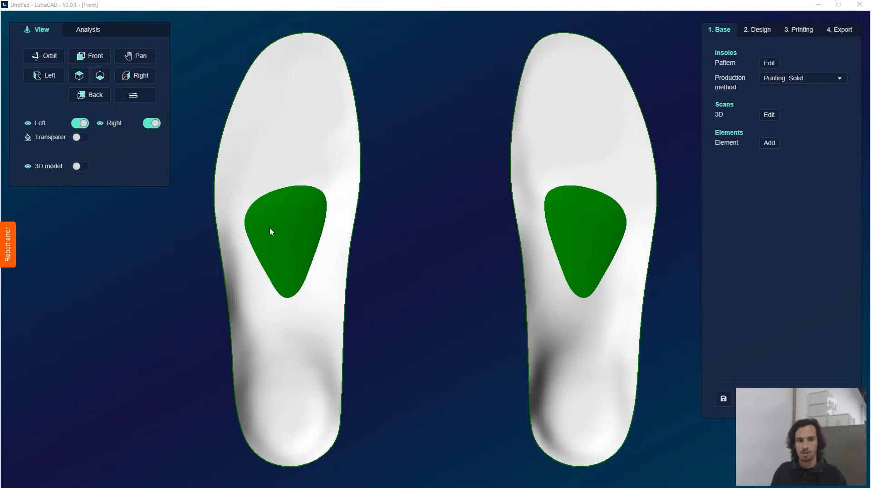
Step: Move the left insole's metatarsal pad towards the toes and shorten it lengthwise from its rear tip with Scale 1D
click(281, 230)
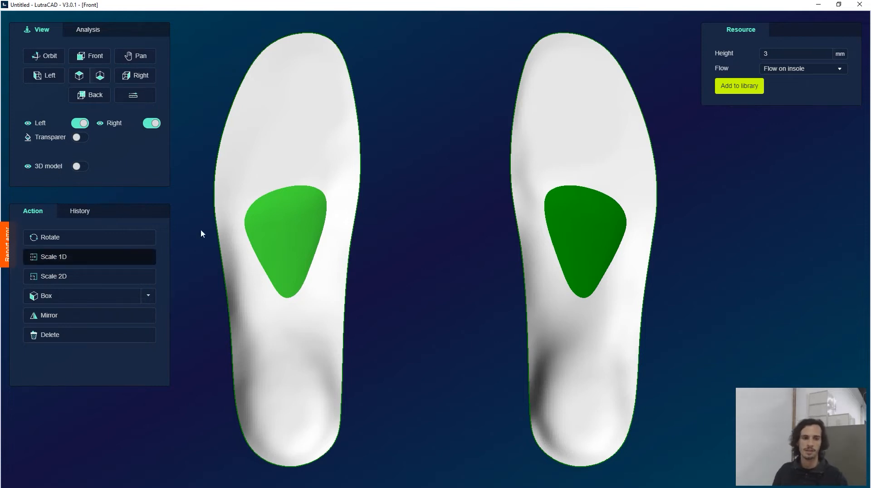
drag(289, 225, 293, 194)
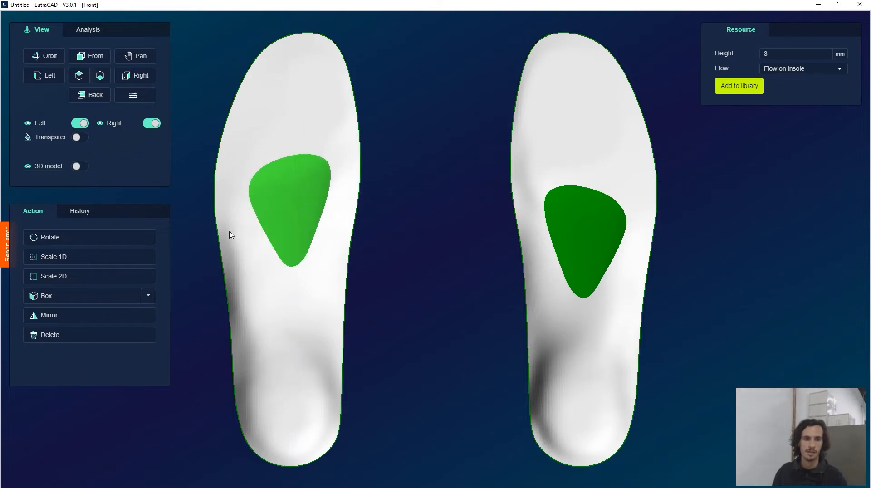
click(68, 257)
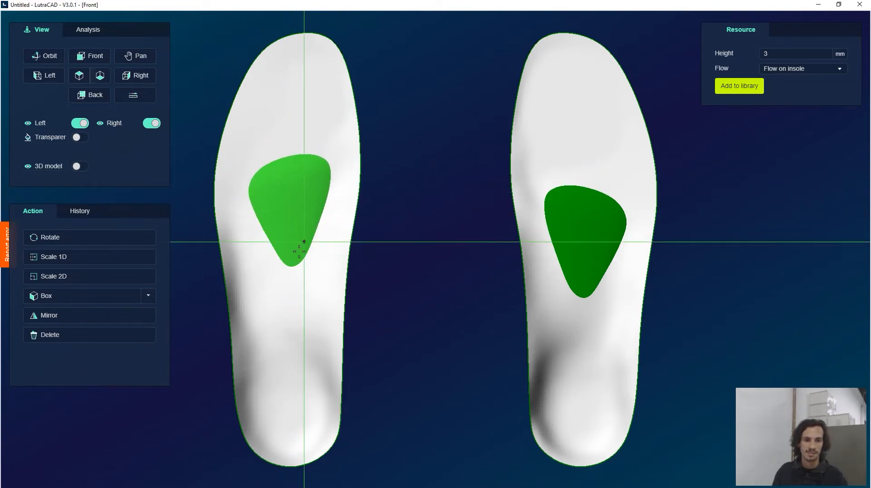
click(289, 268)
click(289, 157)
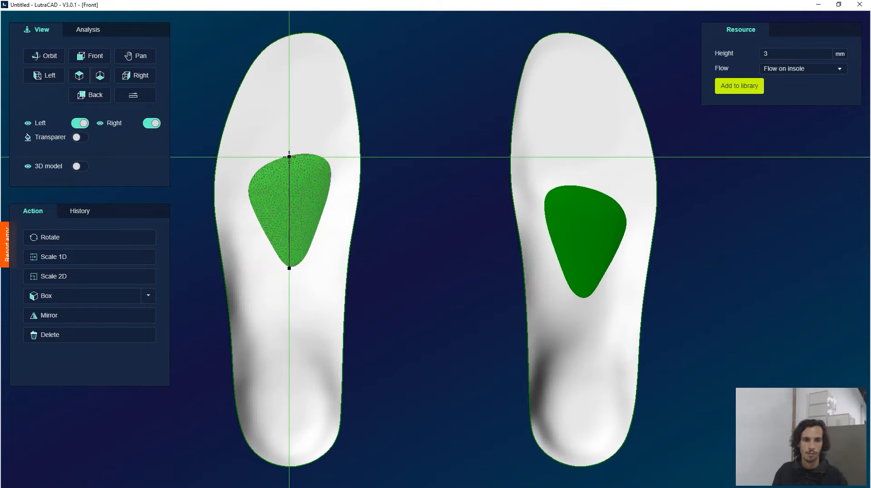
click(291, 177)
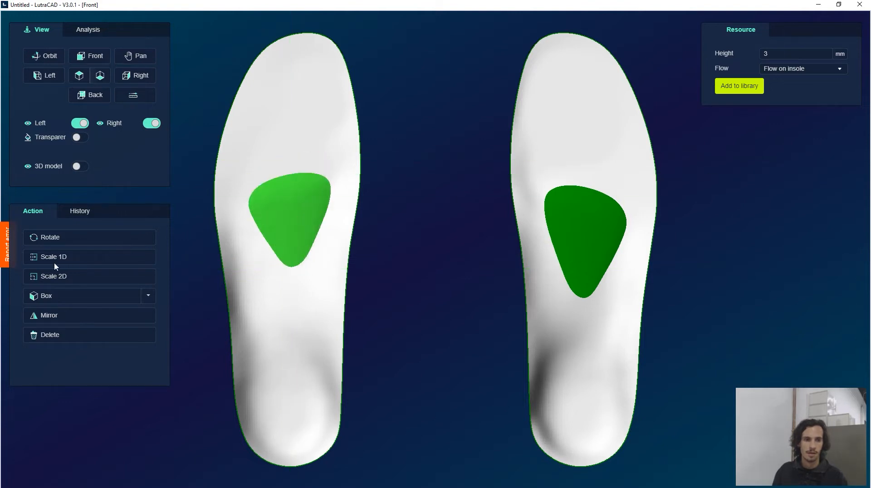
Step: Enlarge the left metatarsal pad proportionally from its rear tip with Scale 2D until it spans most of the forefoot width
click(60, 277)
click(292, 267)
click(290, 176)
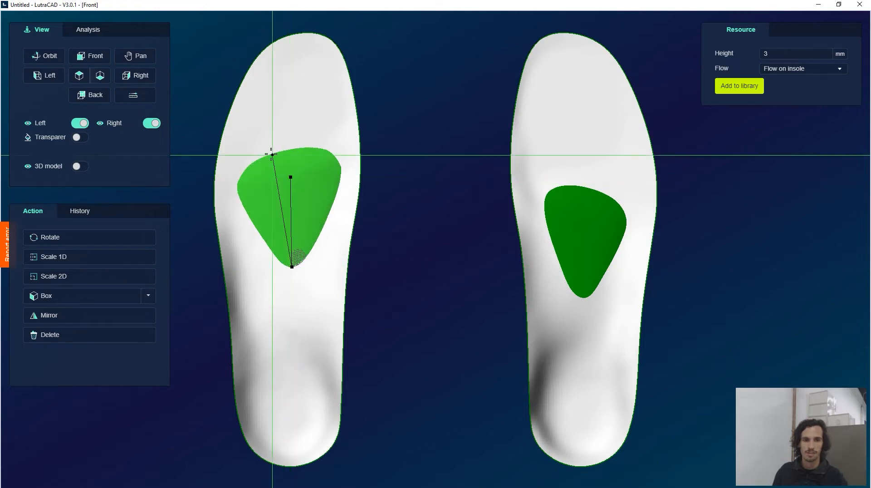
click(275, 151)
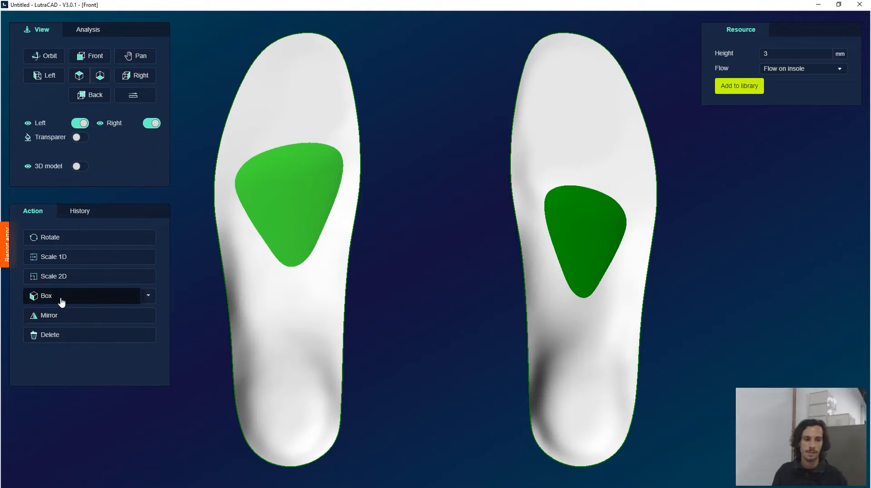
Step: Reshape the left metatarsal pad with the Box deformation by pulling its outer front corner slightly inward
click(102, 296)
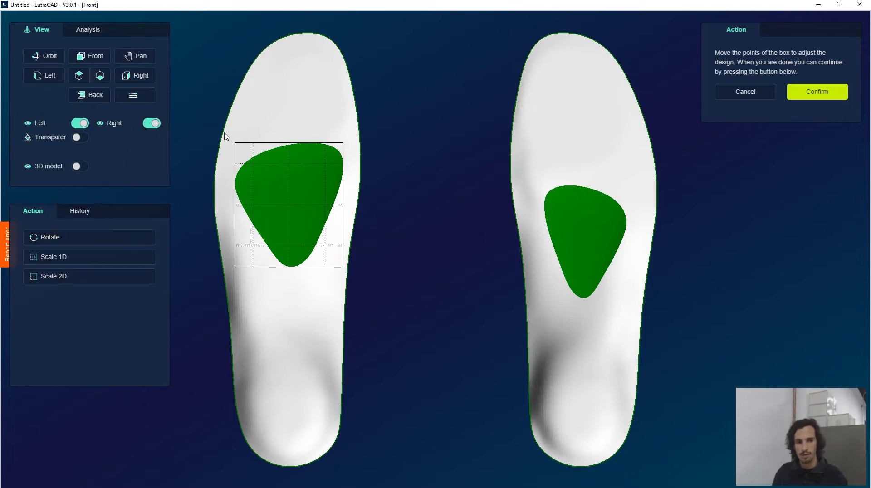
drag(218, 130, 251, 176)
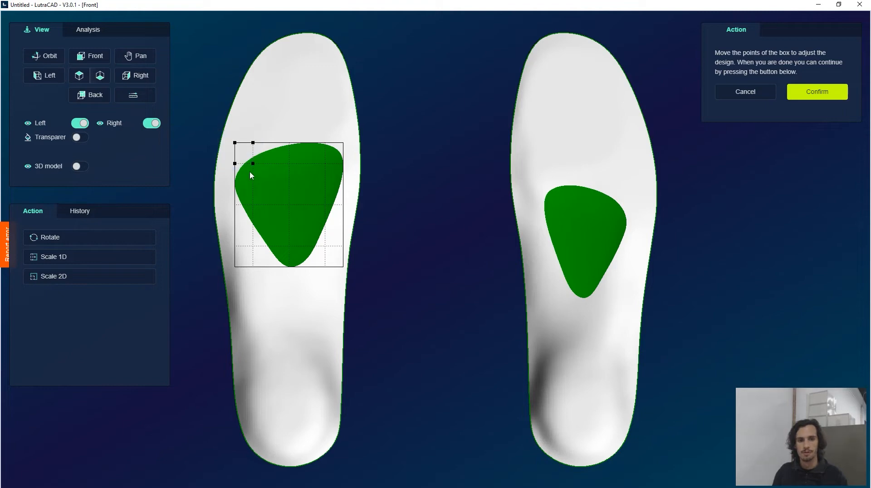
mouse_move(235, 143)
mouse_down()
mouse_move(242, 152)
mouse_move(230, 159)
mouse_move(226, 145)
mouse_move(247, 147)
mouse_up()
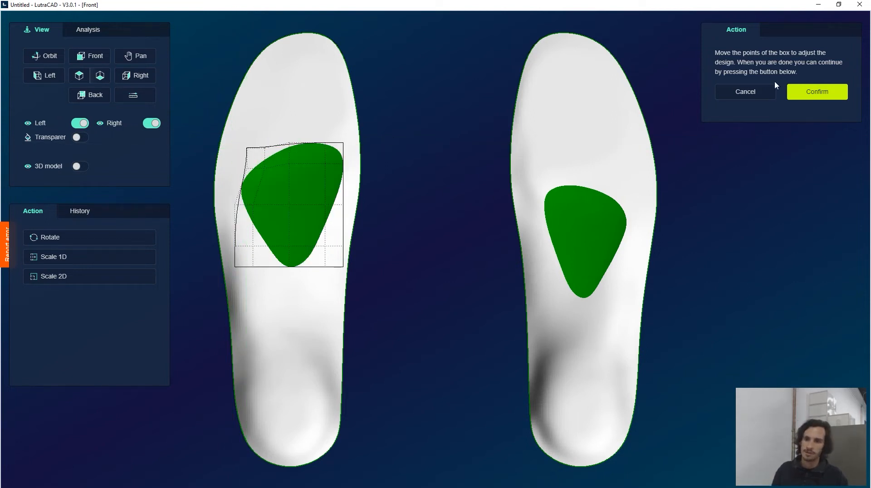
click(808, 93)
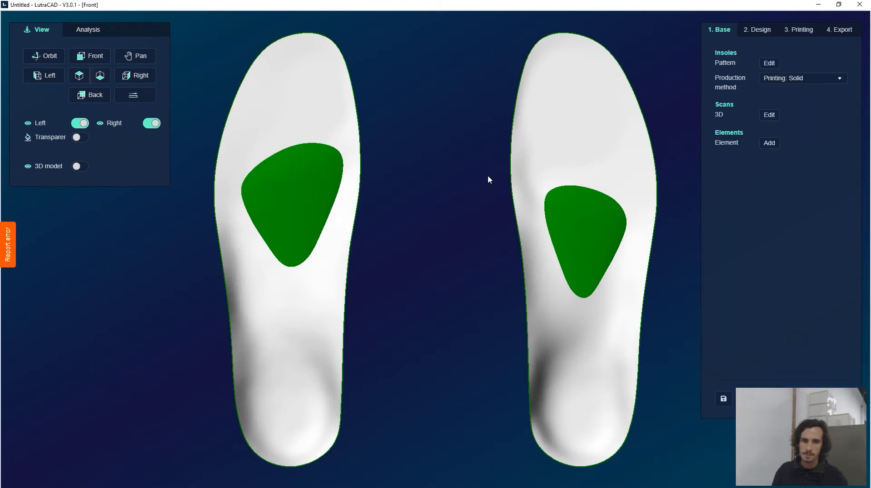
Step: Switch off Translate, Scale 1D, Scale 2D and Box in the left metatarsal pad's history, and re-enable only Translate and Box
click(300, 199)
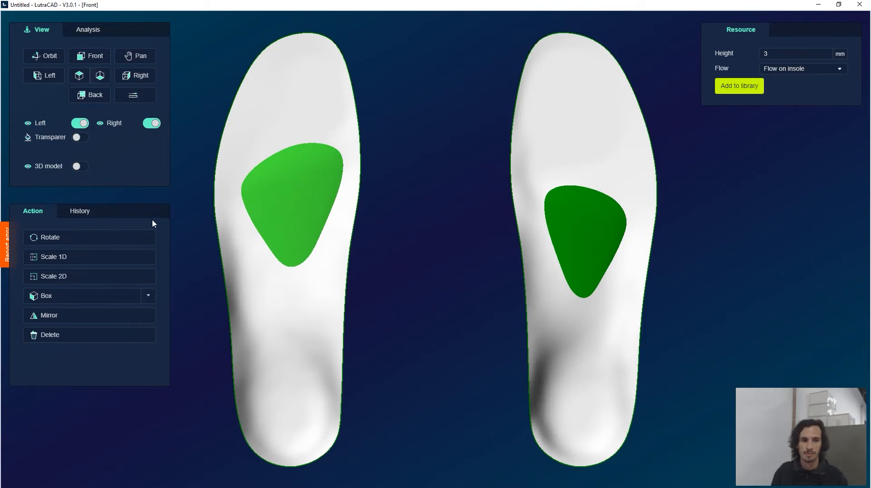
click(81, 211)
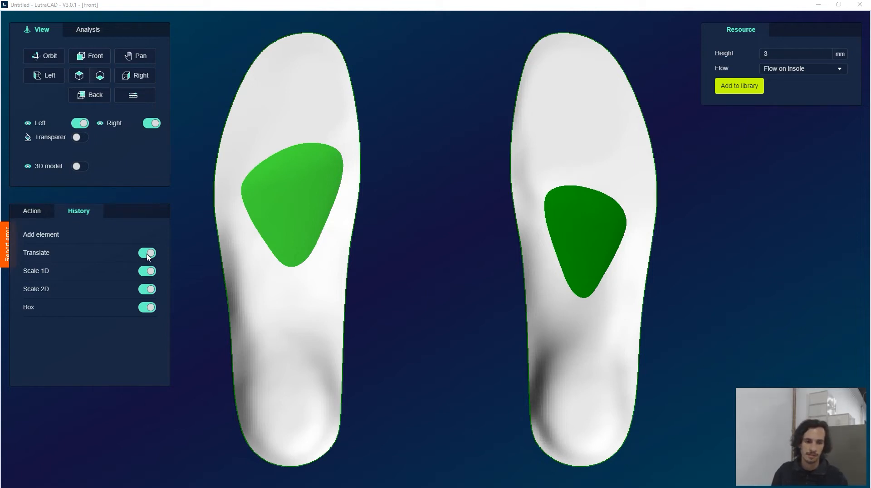
click(146, 255)
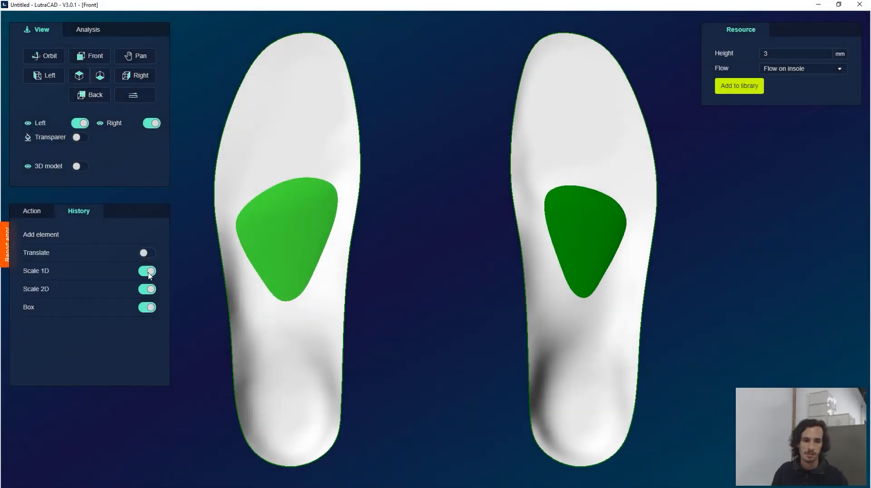
click(148, 271)
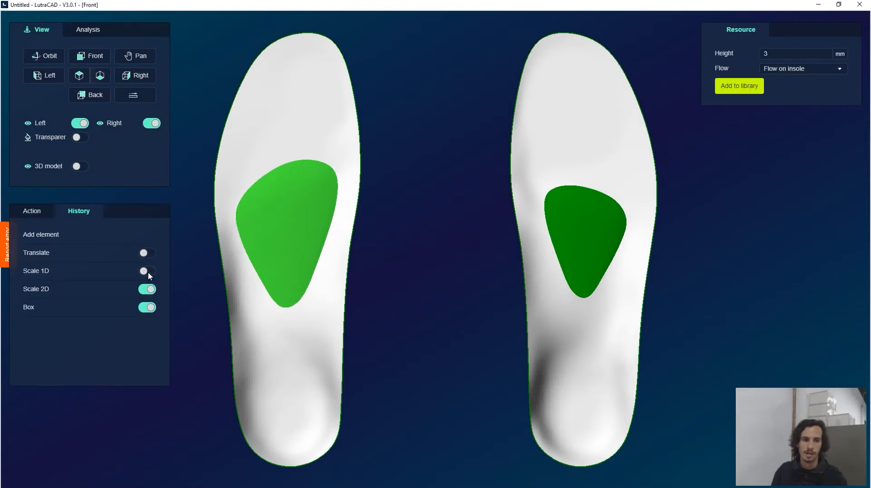
click(150, 291)
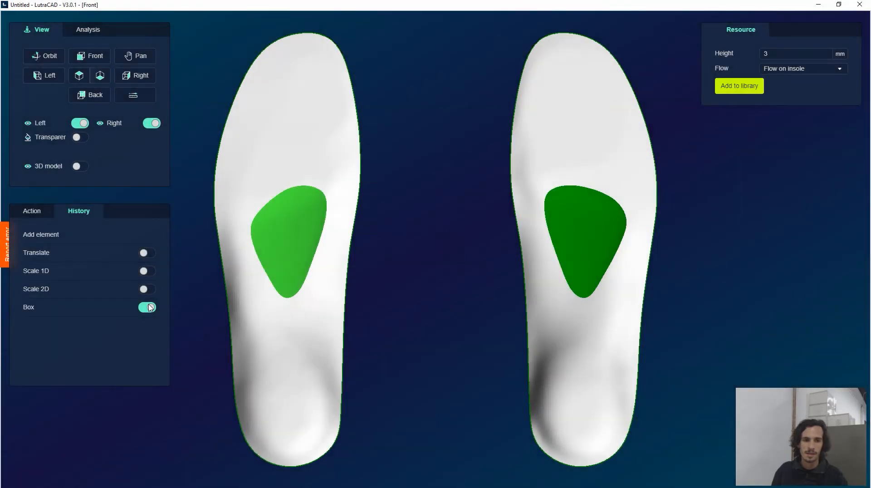
click(149, 308)
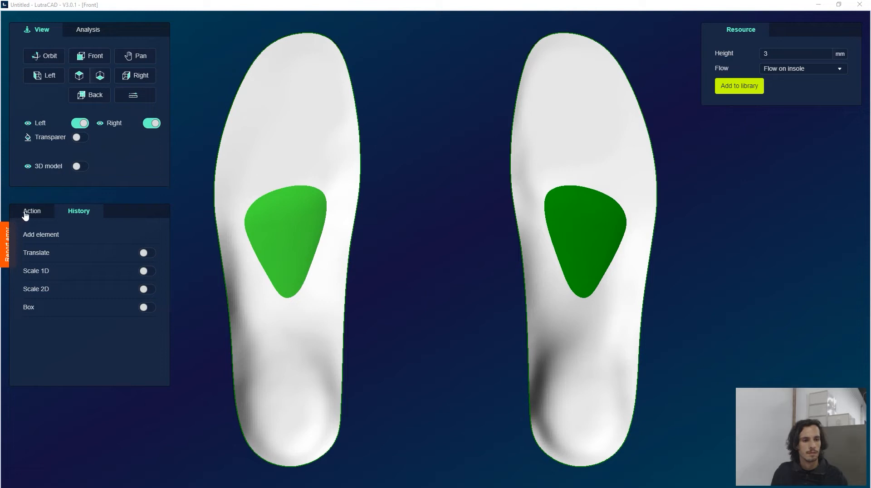
click(145, 253)
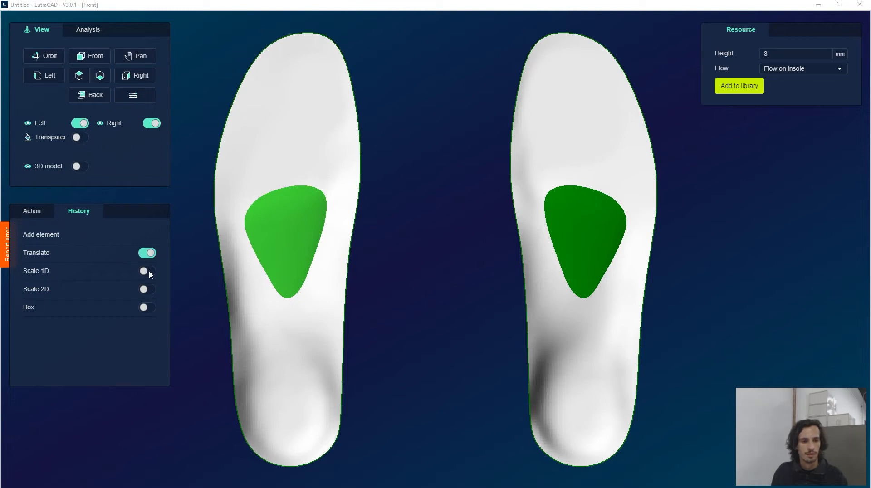
click(147, 308)
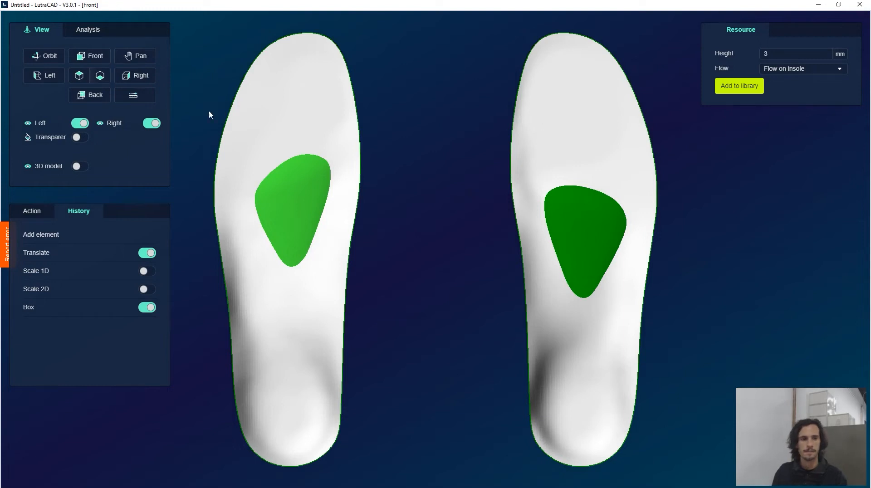
Step: Show the 3D foot scans and widen the left insole's outline outward at the big-toe side of the forefoot with the pattern Box deformation
click(79, 167)
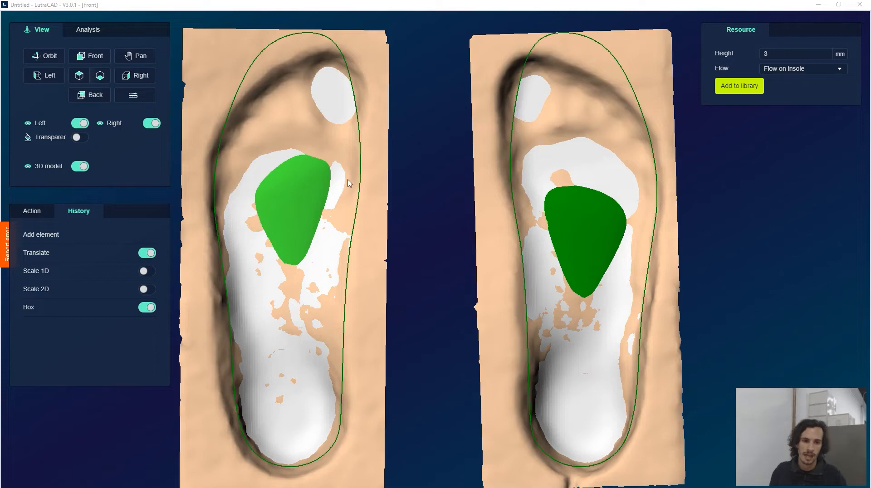
click(248, 252)
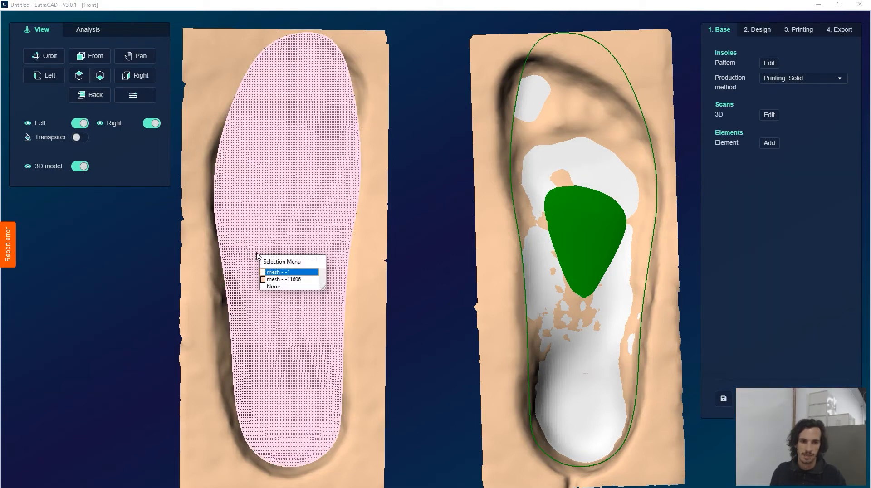
click(277, 278)
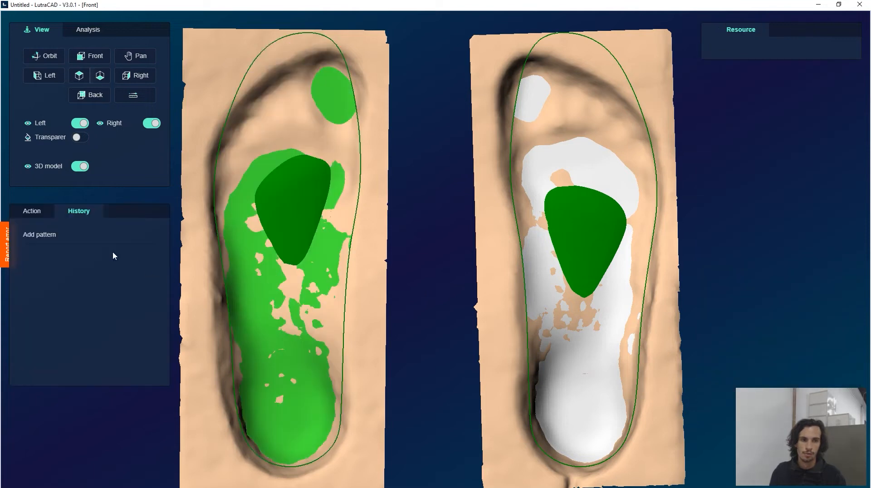
click(31, 212)
click(93, 246)
click(95, 249)
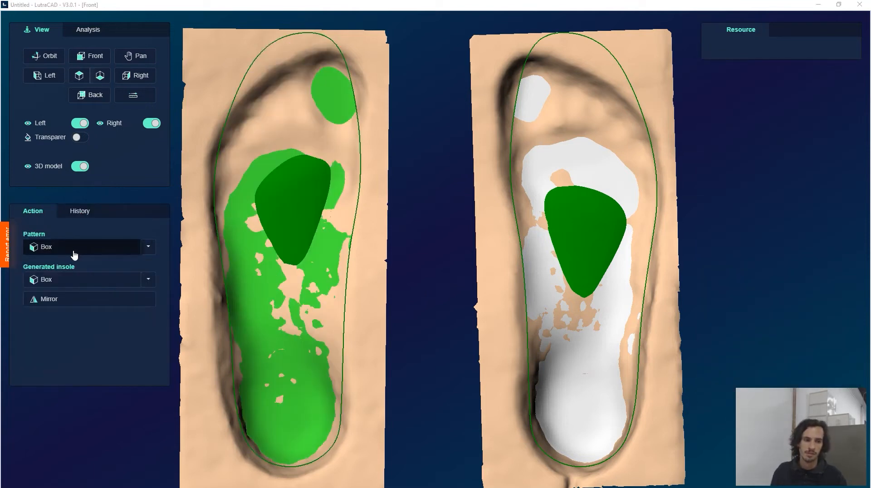
click(74, 253)
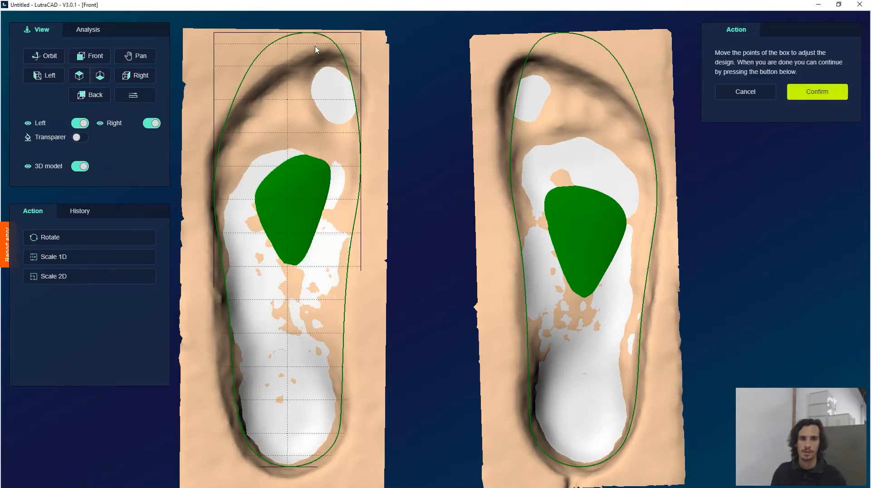
drag(385, 20, 348, 150)
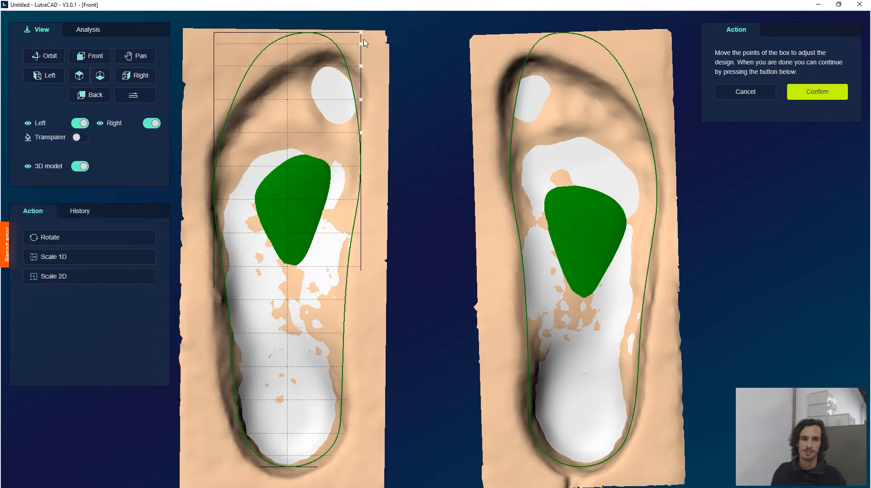
drag(361, 66, 374, 66)
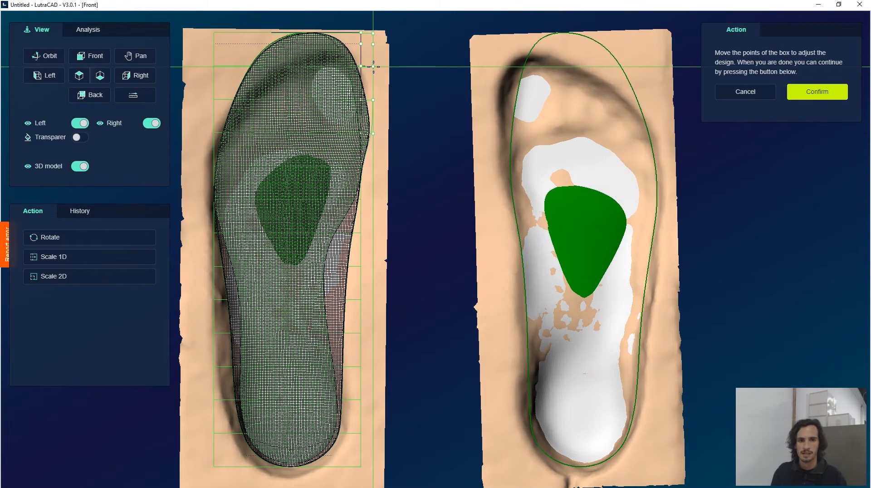
drag(374, 67, 374, 66)
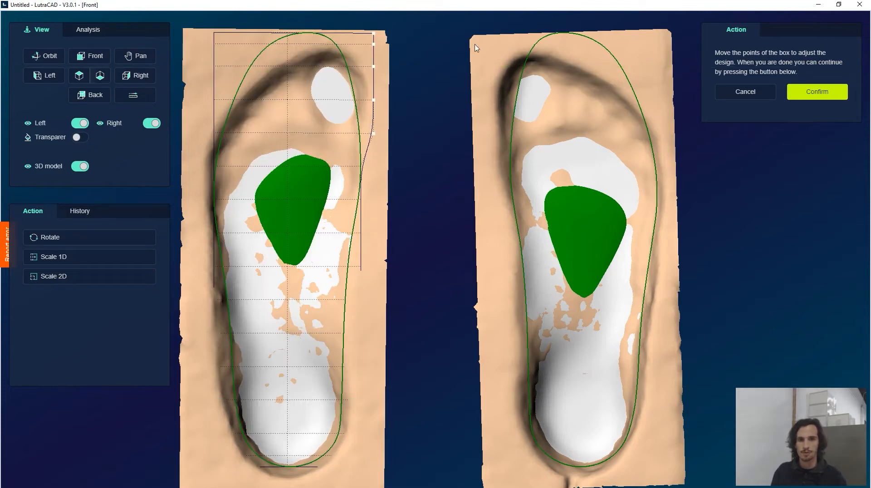
click(818, 94)
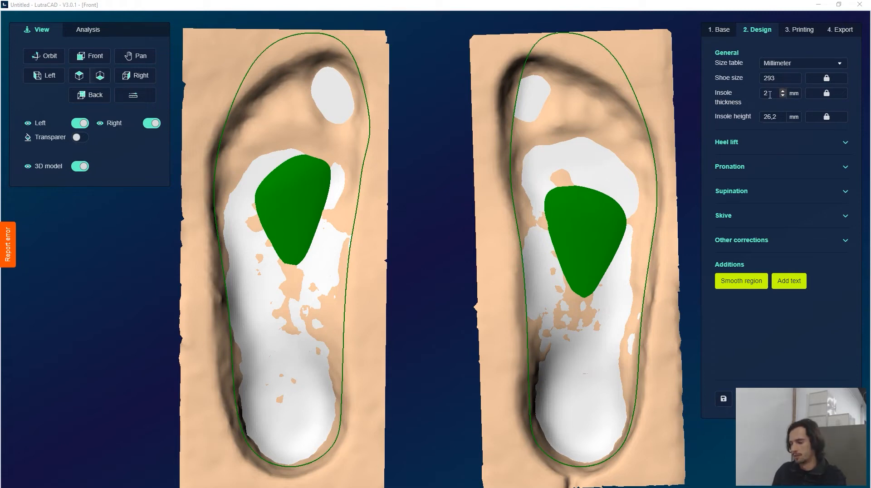
Step: Set the insole thickness to 3 mm and hide the 3D foot scans
key(BackSpace)
text(3)
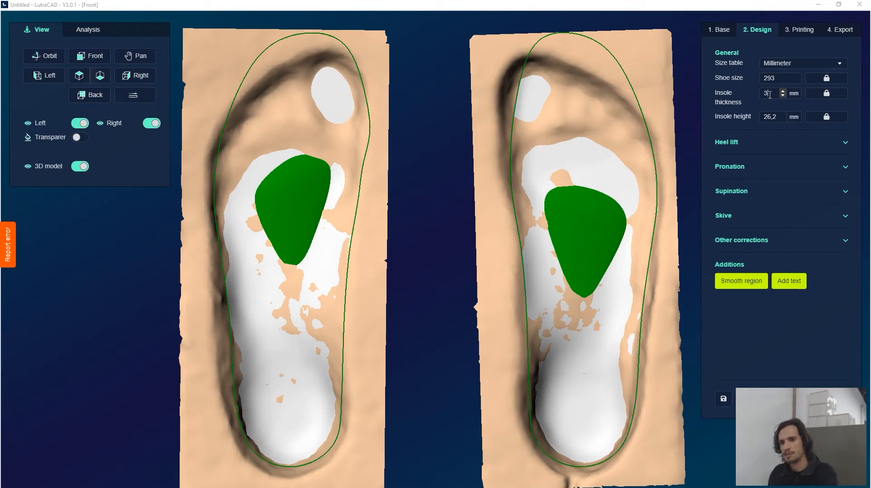
click(774, 117)
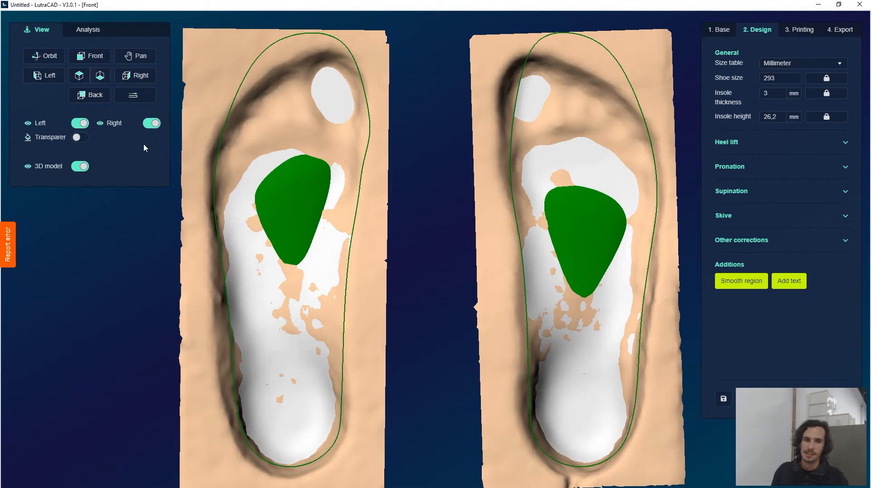
click(79, 169)
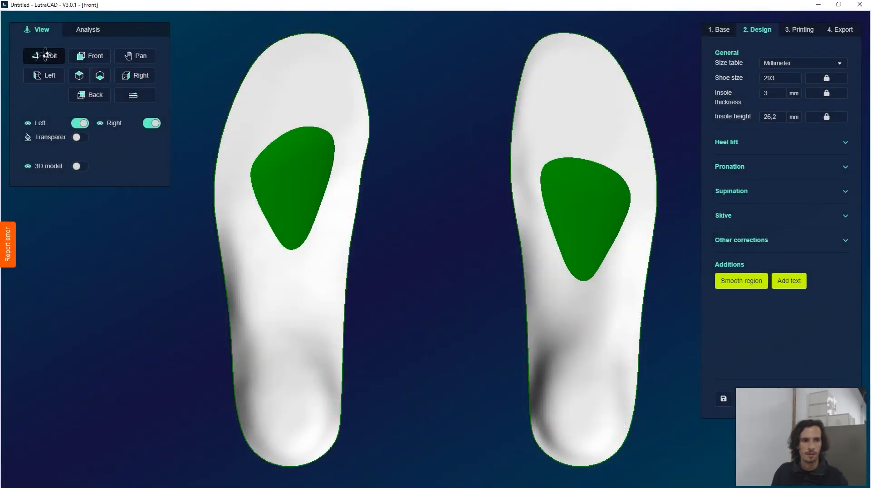
Step: Set the insole height to 10 mm and apply it to both insoles
click(45, 56)
drag(414, 328, 480, 214)
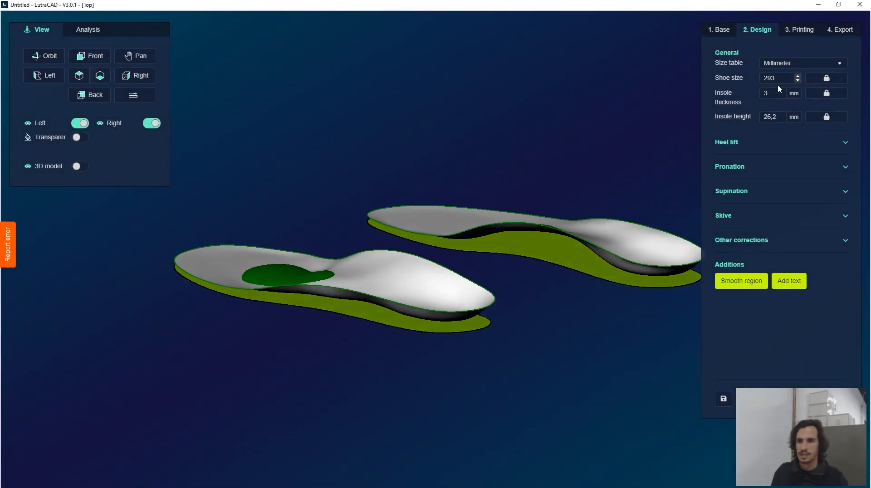
drag(778, 117, 755, 120)
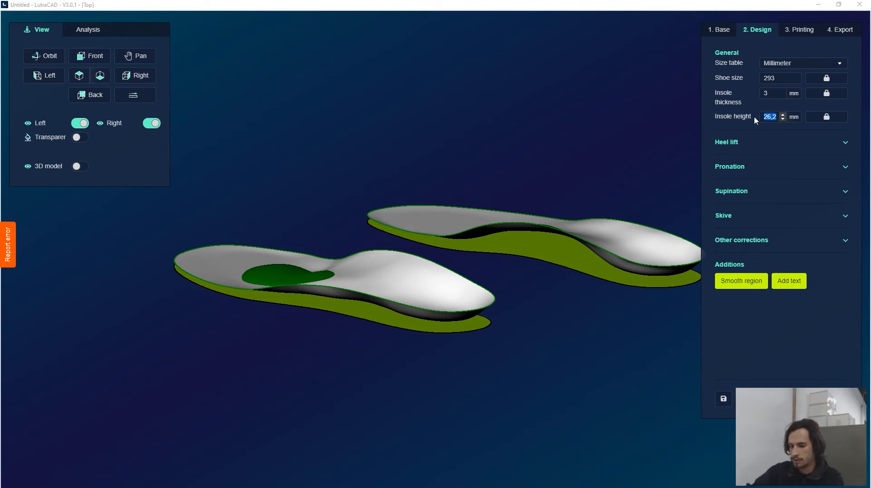
text(10)
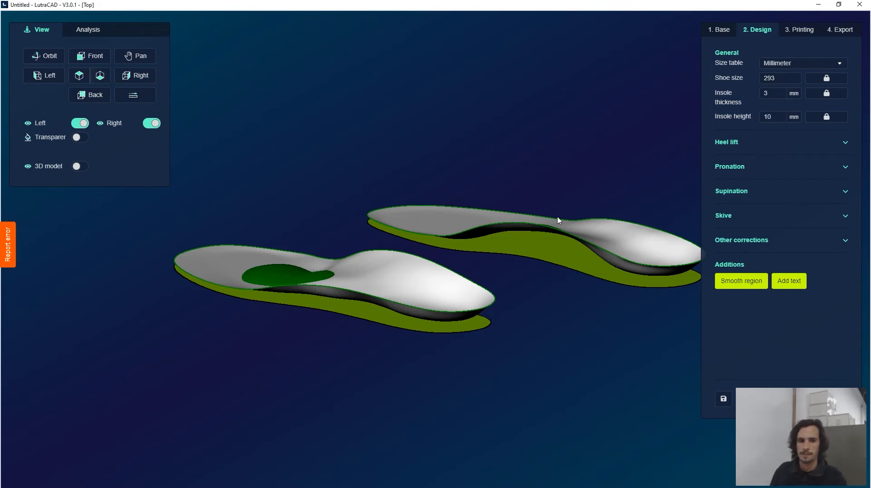
click(444, 224)
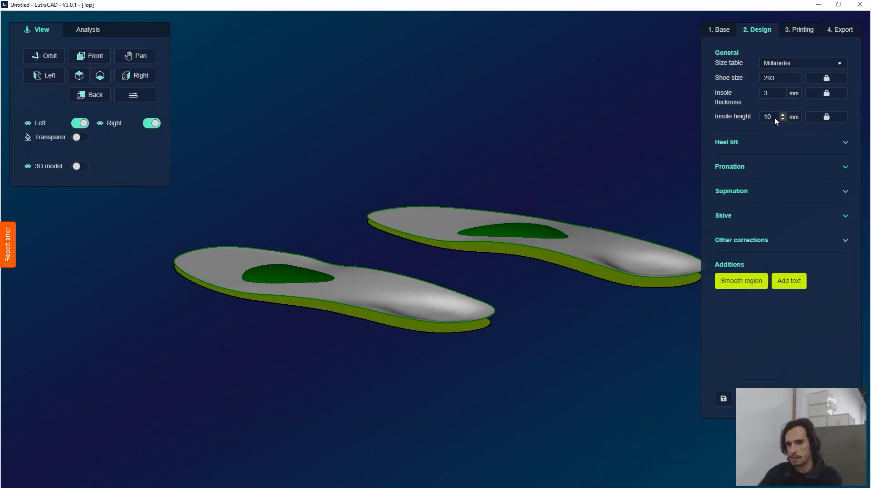
Step: Set the insole height to 25 mm for both insoles
click(774, 118)
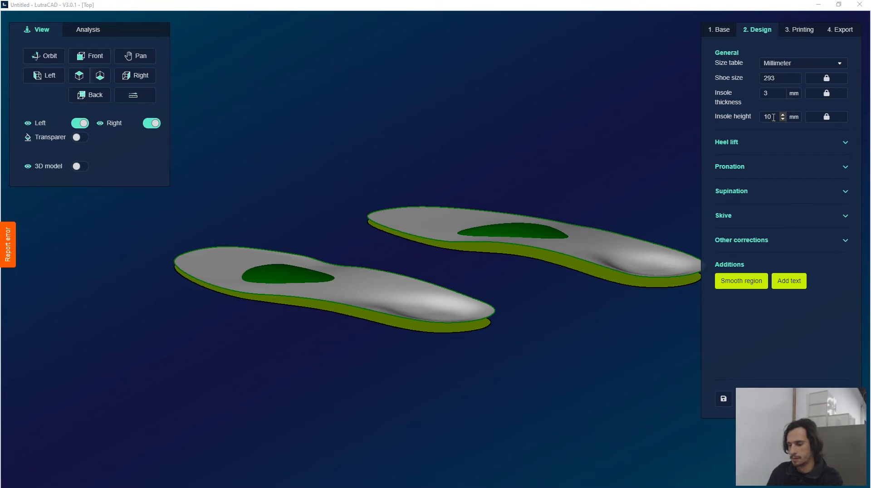
key(BackSpace)
key(BackSpace)
text(25)
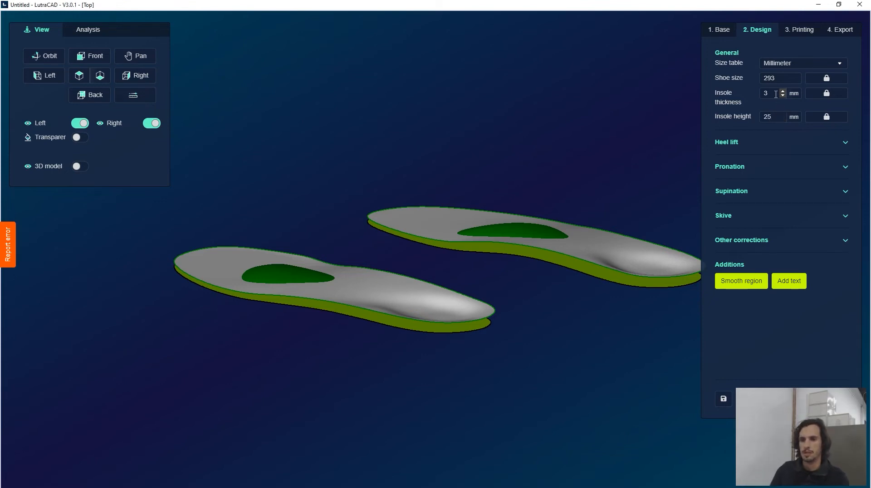
click(589, 120)
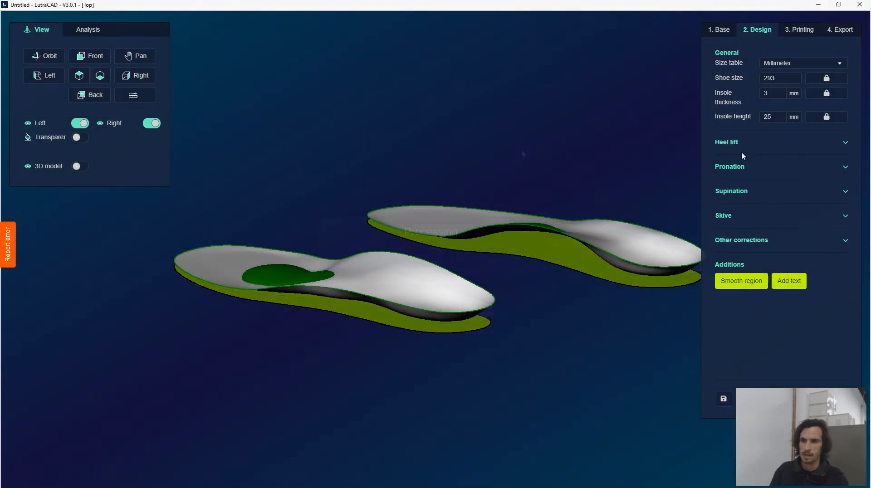
Step: Review the Heel lift settings and the region options of the left insole's Pronation correction
click(845, 143)
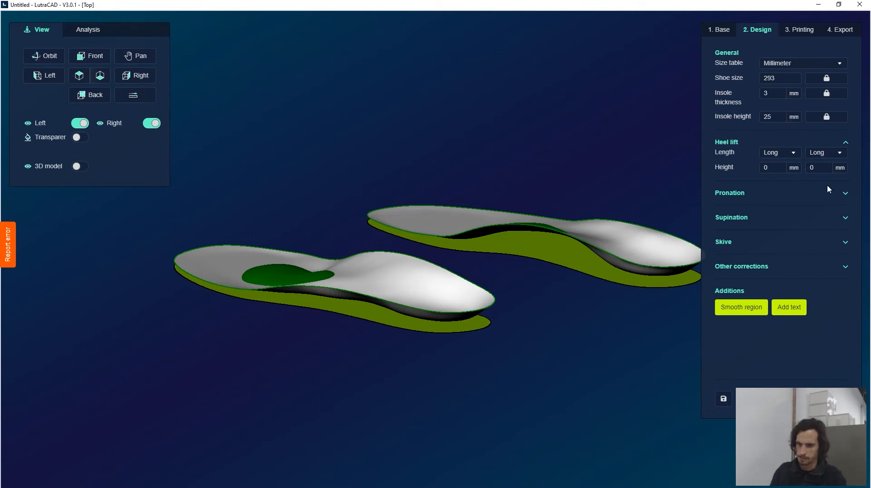
click(835, 194)
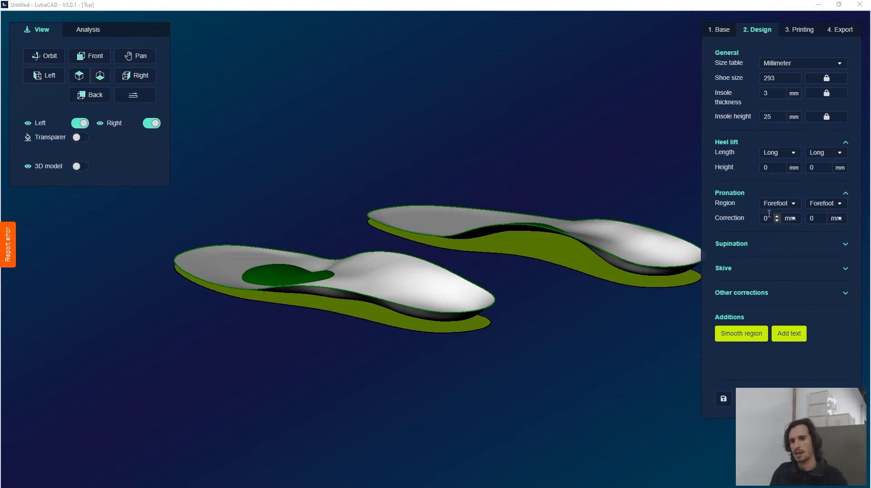
click(792, 203)
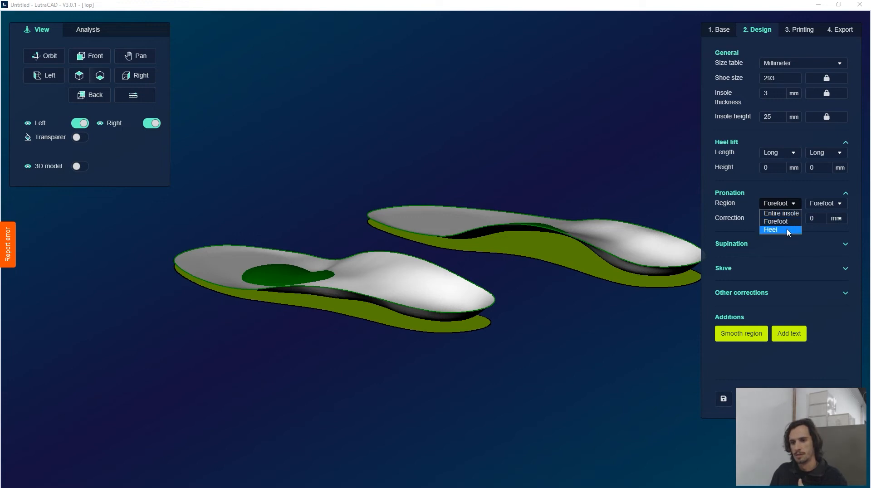
click(771, 188)
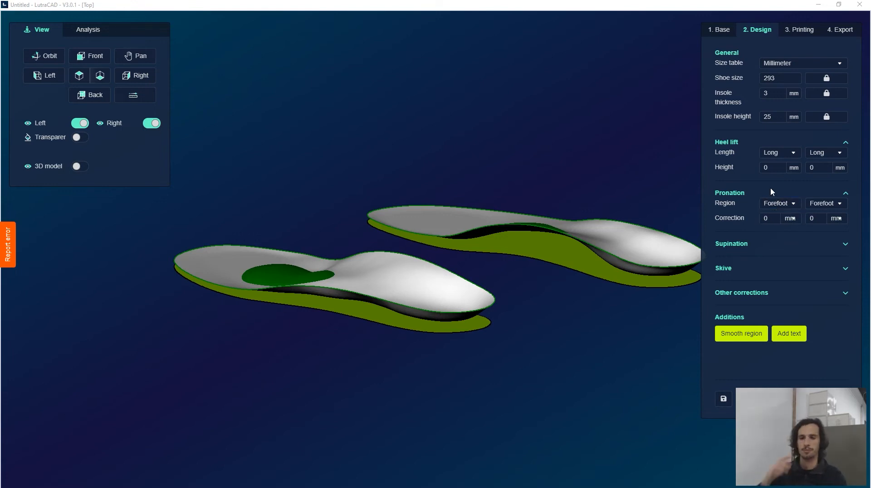
Step: Set the left insole's forefoot Supination correction to 5 mm and inspect the resulting tilt from the toe end
click(845, 246)
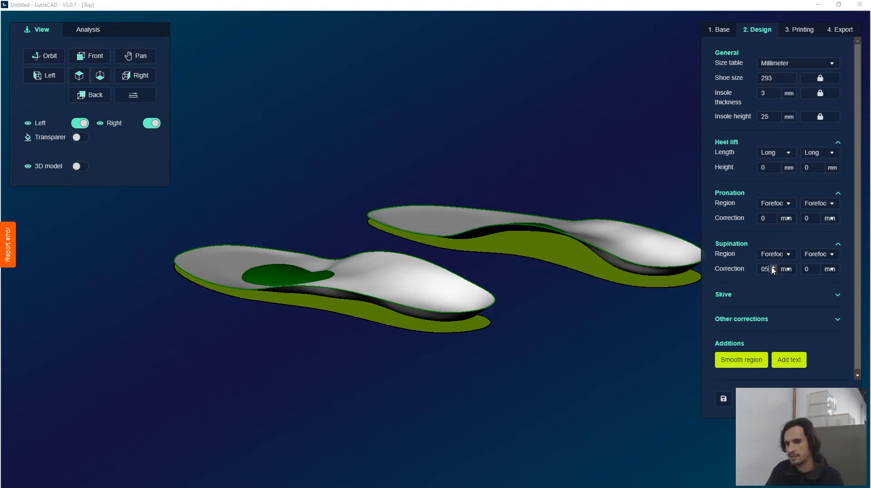
key(BackSpace)
text(5)
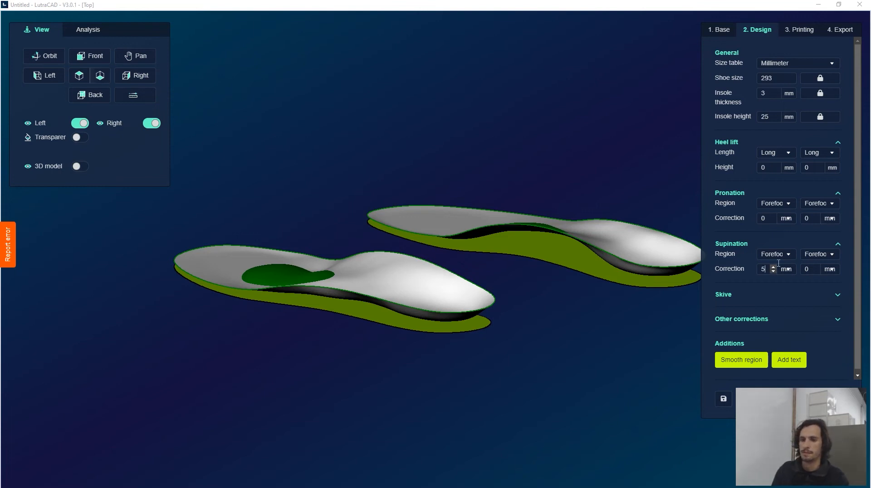
click(812, 269)
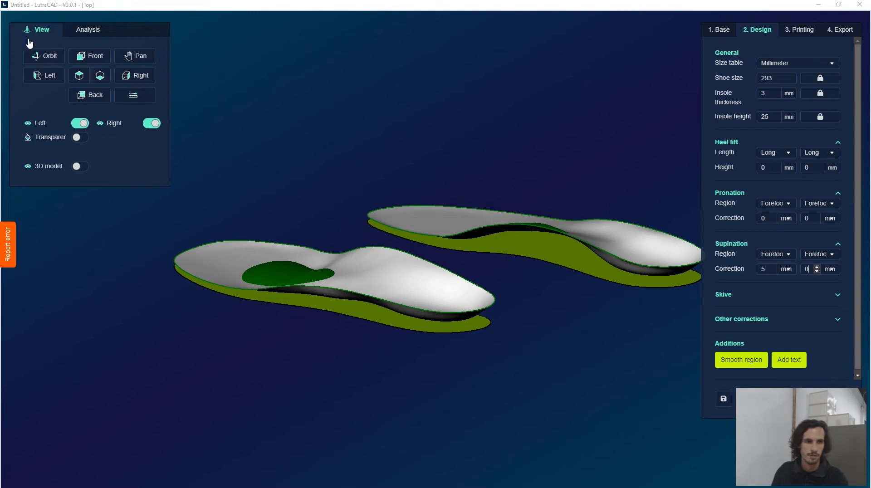
click(51, 56)
drag(274, 201, 488, 186)
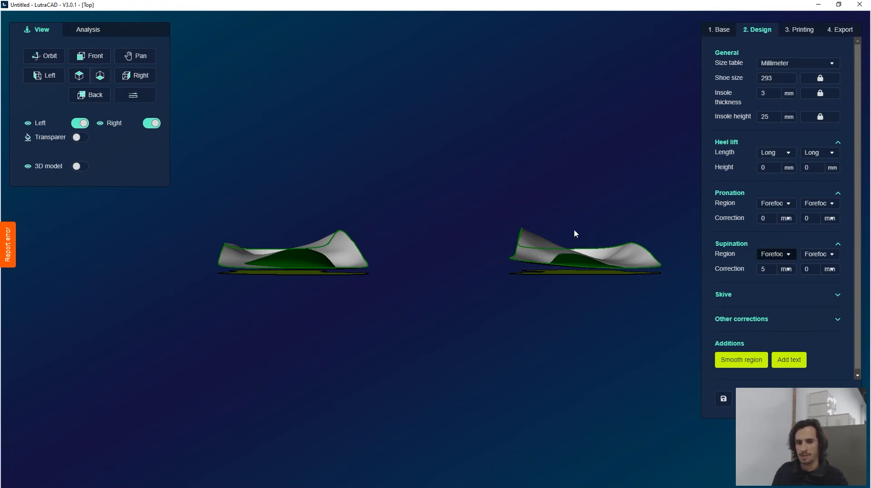
Step: Examine the Skive options and Other corrections for length, medial arch, insole width and heel width
drag(517, 202, 288, 245)
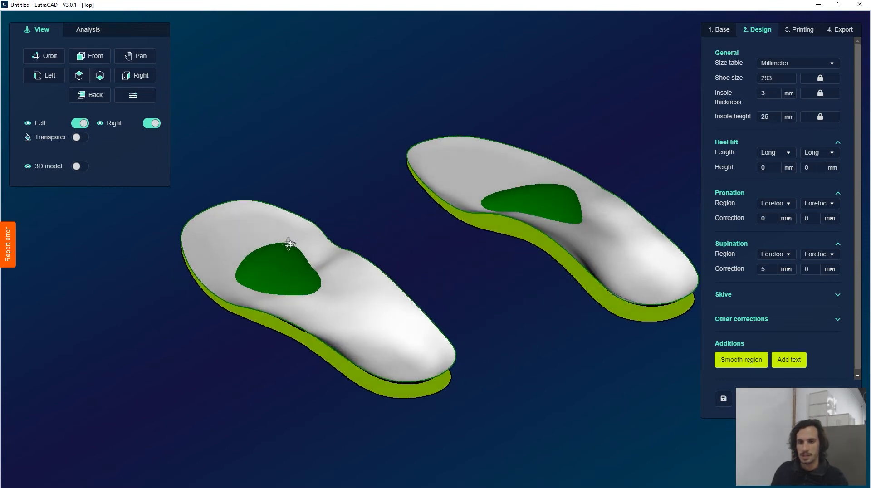
click(838, 295)
scroll(819, 285, down, 2)
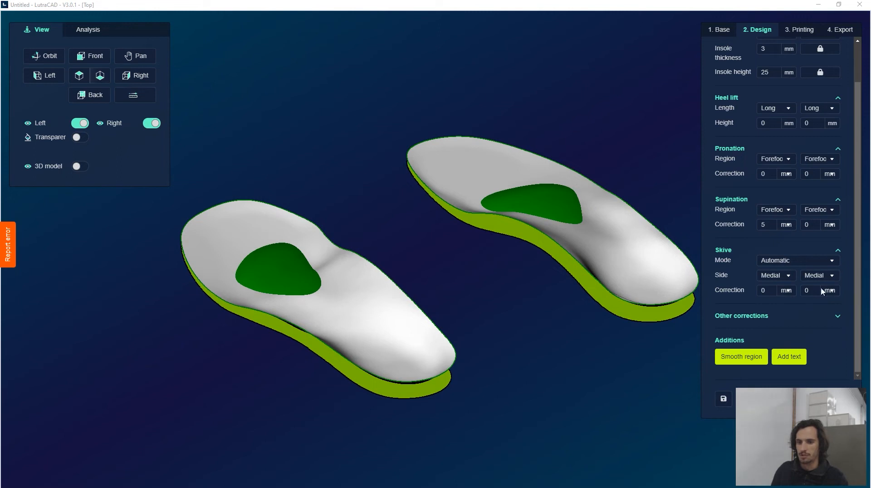
click(838, 317)
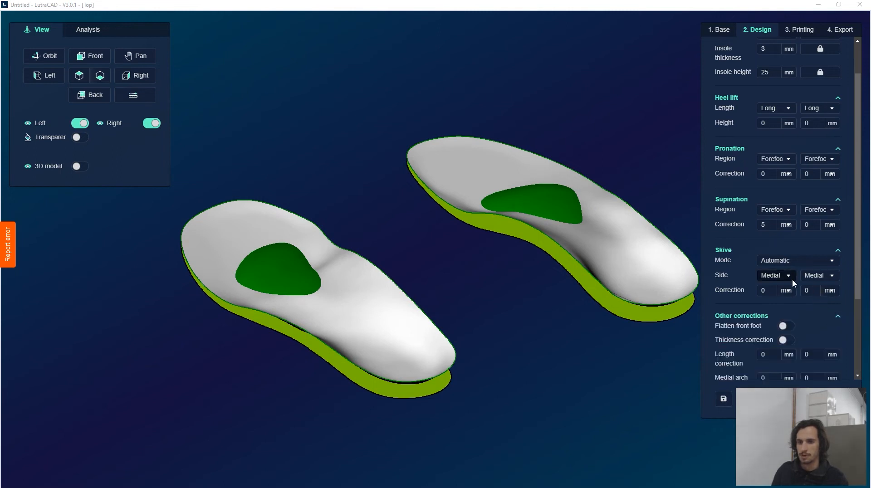
scroll(800, 309, down, 4)
scroll(797, 317, down, 1)
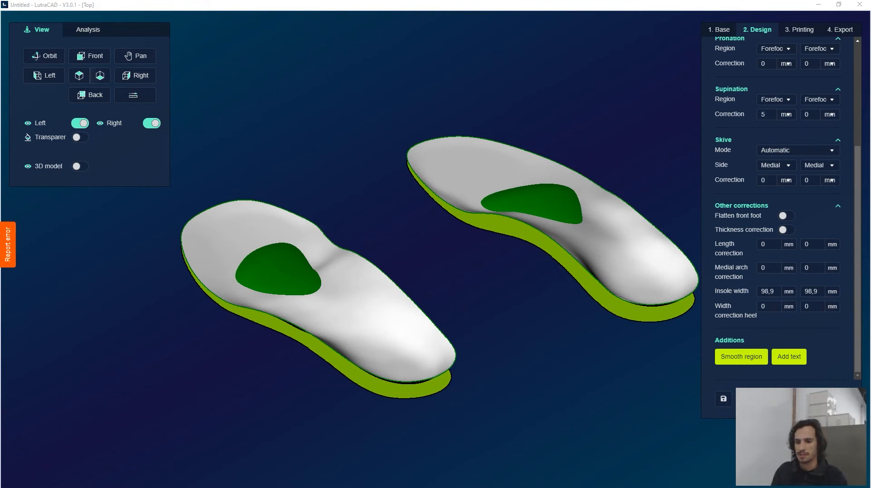
Step: Advance the insoles to the Printing stage and inspect the solid bodies and heel edges from the side and heel end
click(800, 30)
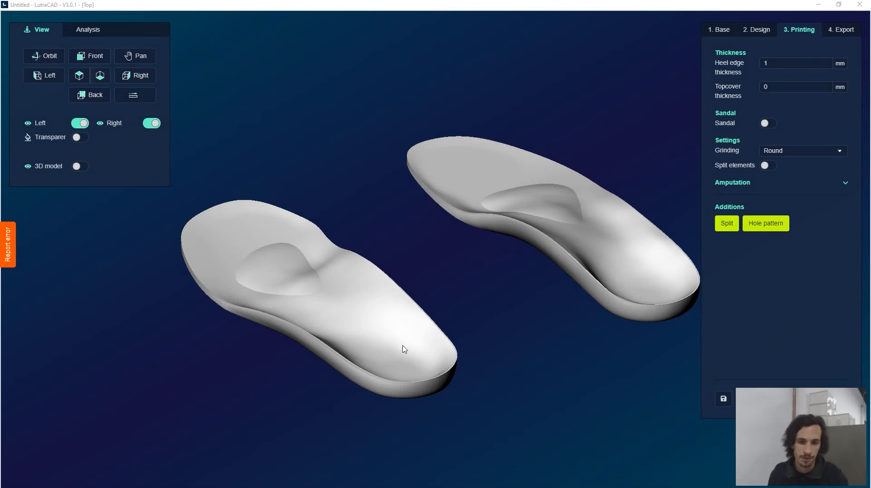
drag(424, 271, 390, 241)
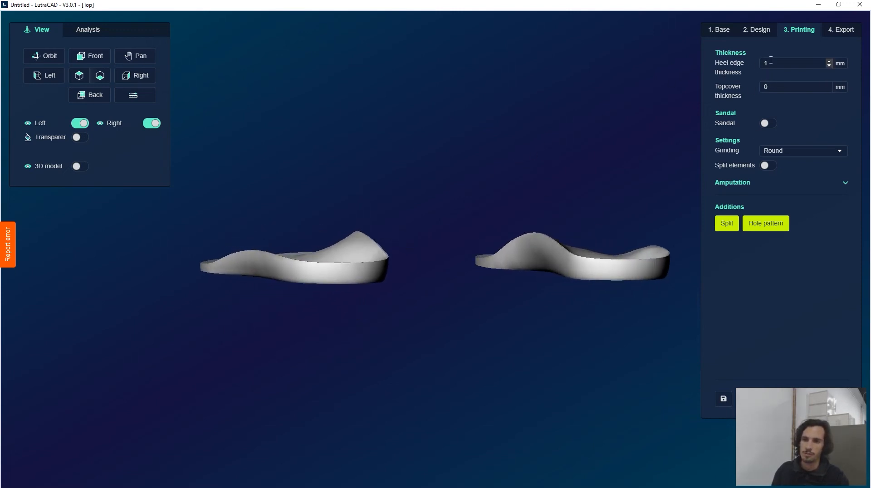
drag(373, 234, 317, 271)
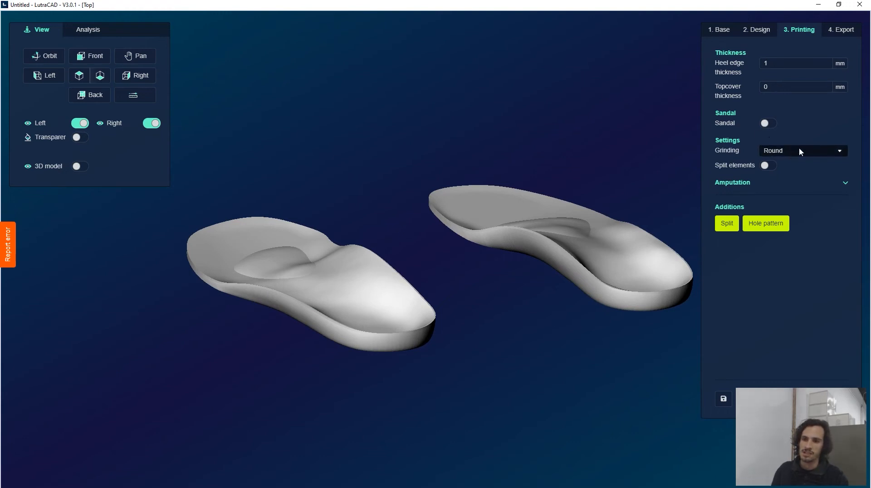
middle_drag(457, 335, 418, 319)
scroll(600, 285, up, 2)
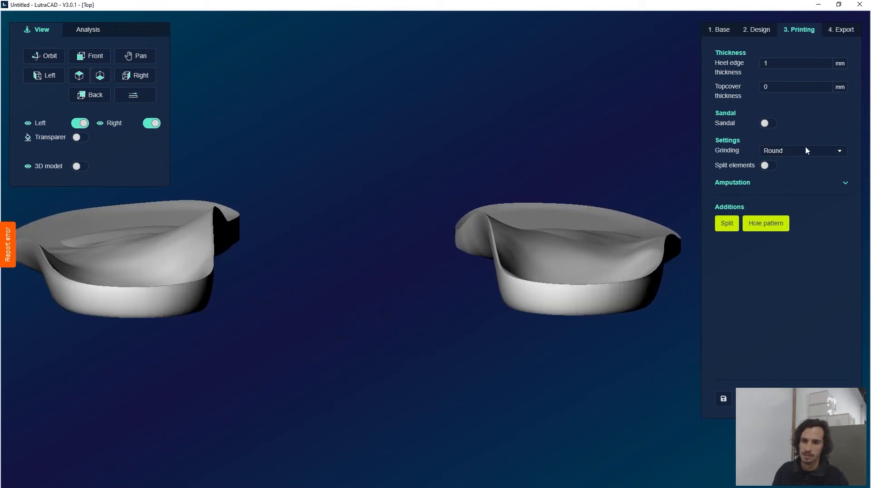
Step: Set the insoles' grinding to Straight and inspect the sidewalls and undersides
click(821, 151)
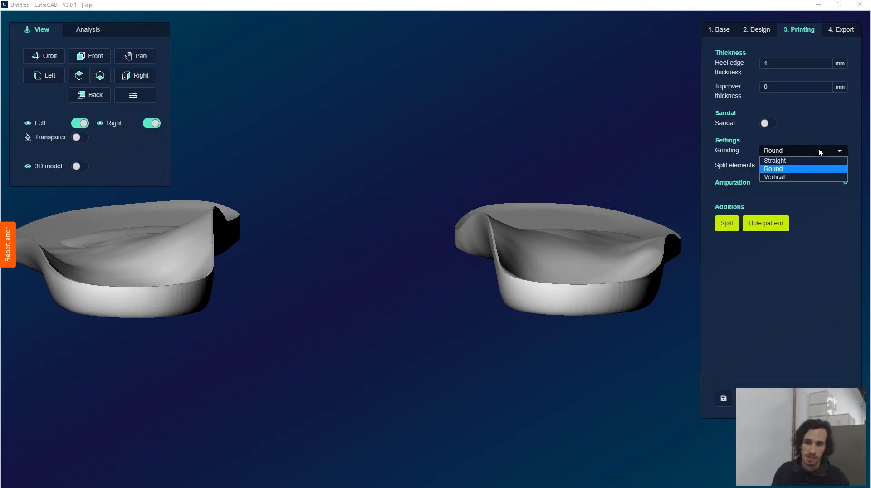
click(795, 168)
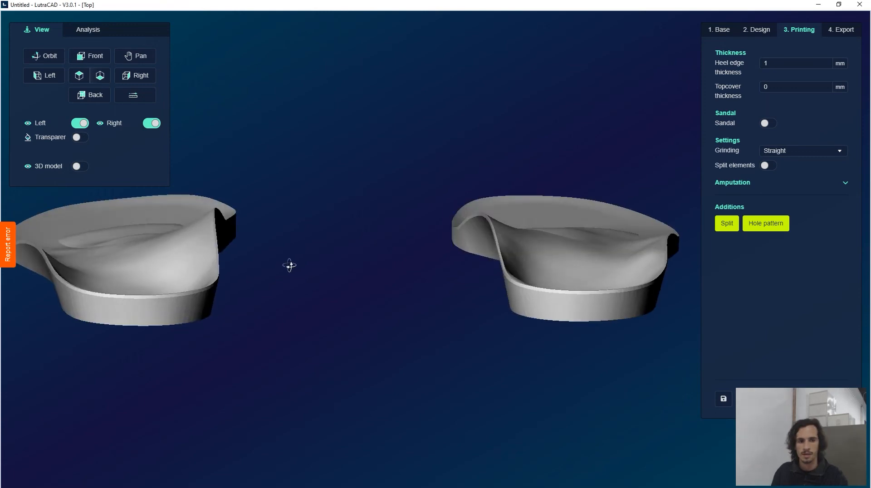
middle_drag(290, 266, 398, 194)
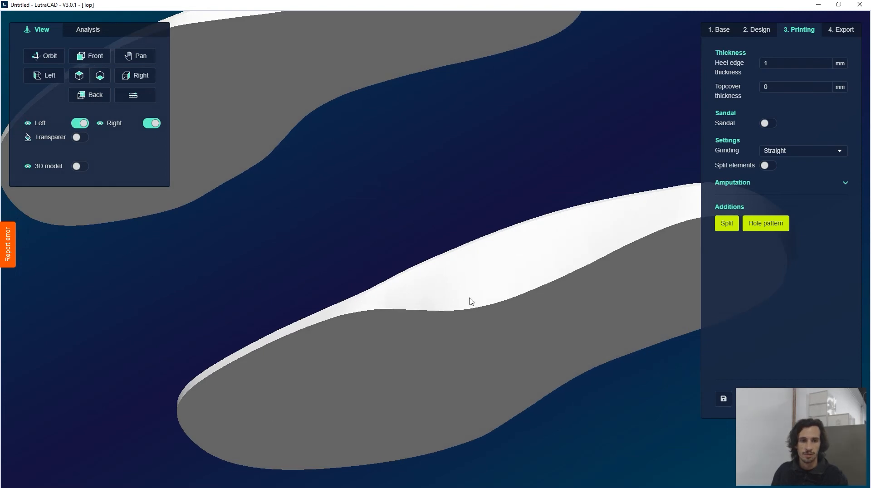
scroll(268, 178, down, 3)
middle_drag(369, 146, 698, 352)
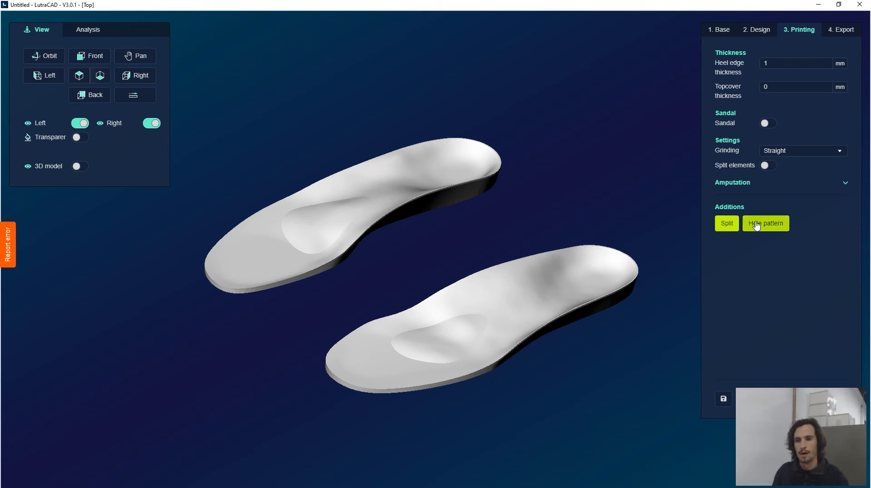
Step: Add a custom-drawn hole pattern to the right insole inside a closed oval outline around the metatarsal pad and forefoot
click(771, 225)
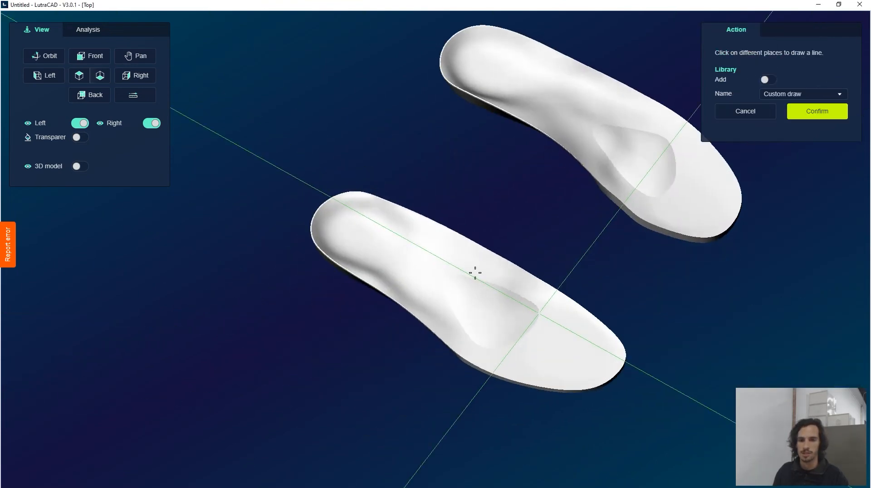
scroll(537, 272, up, 3)
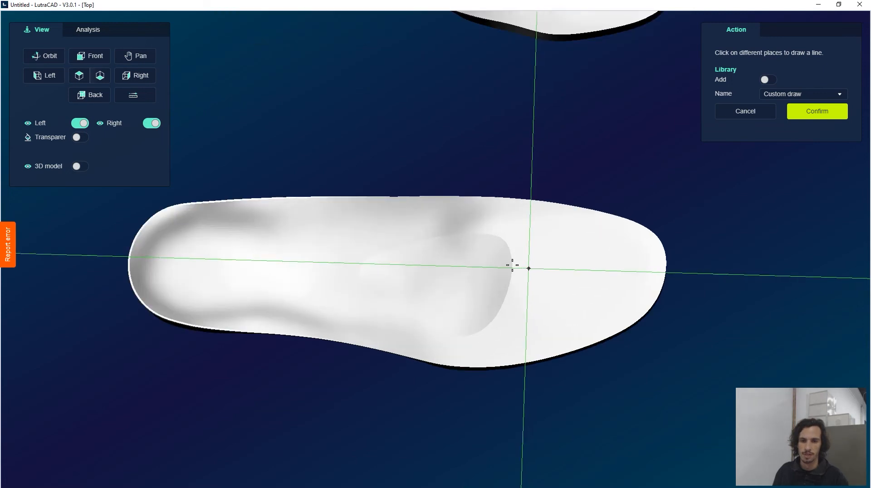
click(456, 238)
click(546, 225)
click(604, 263)
click(570, 307)
click(510, 344)
click(431, 331)
click(378, 277)
click(445, 239)
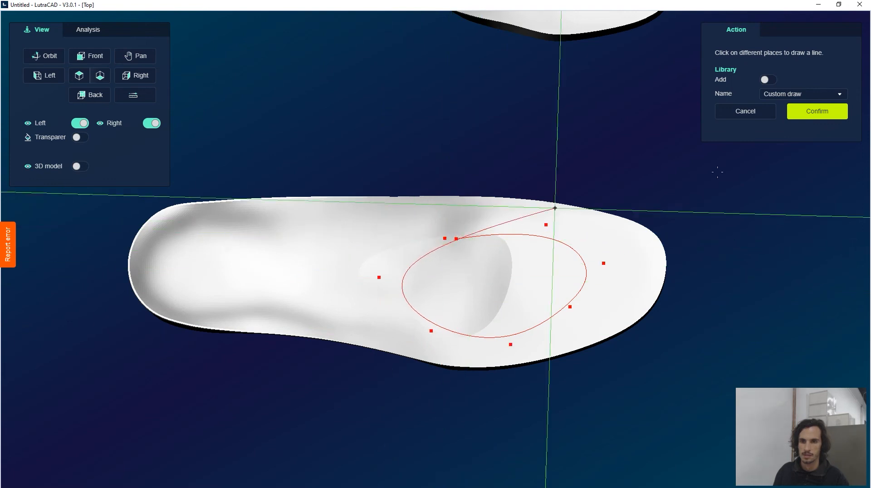
click(814, 111)
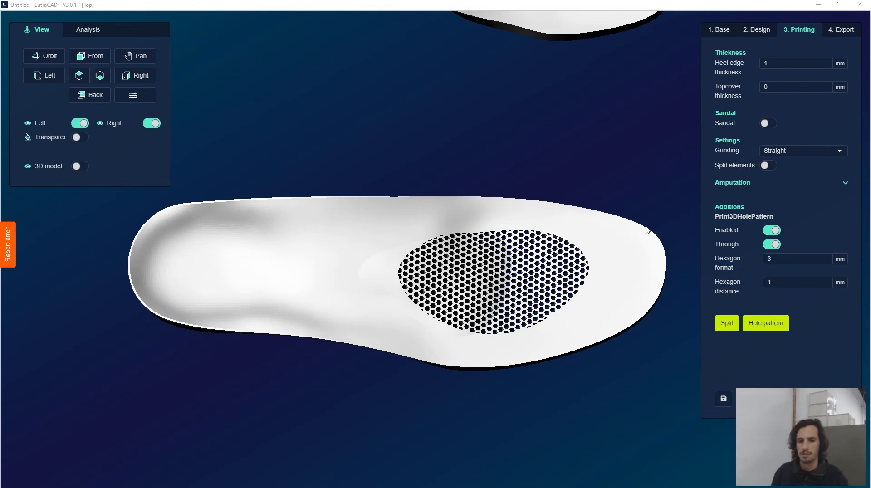
Step: Inspect the hexagonal hole pattern on the right insole from oblique and close-up views
drag(472, 150, 430, 96)
drag(551, 256, 519, 229)
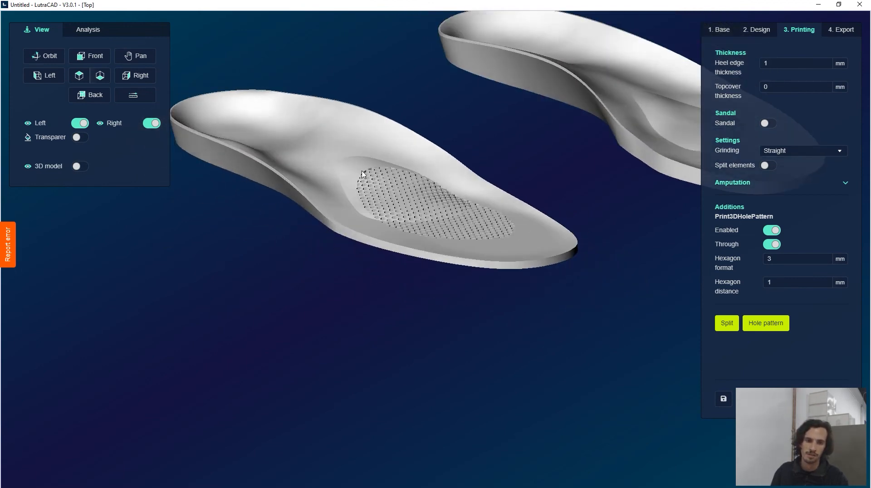
drag(352, 337, 371, 364)
scroll(538, 270, up, 3)
scroll(455, 236, up, 4)
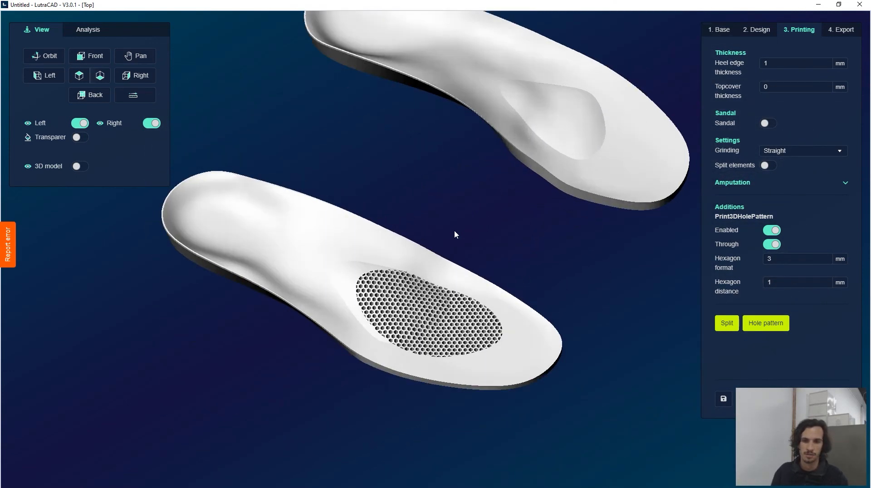
scroll(488, 329, down, 4)
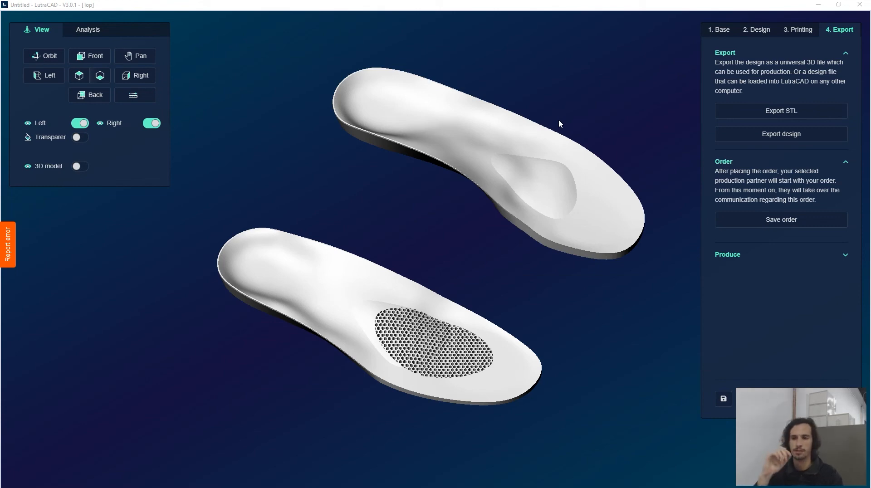
Step: Export the insoles as STL to the desktop under the name (Cliente01), check the exported files, and save the design
click(763, 112)
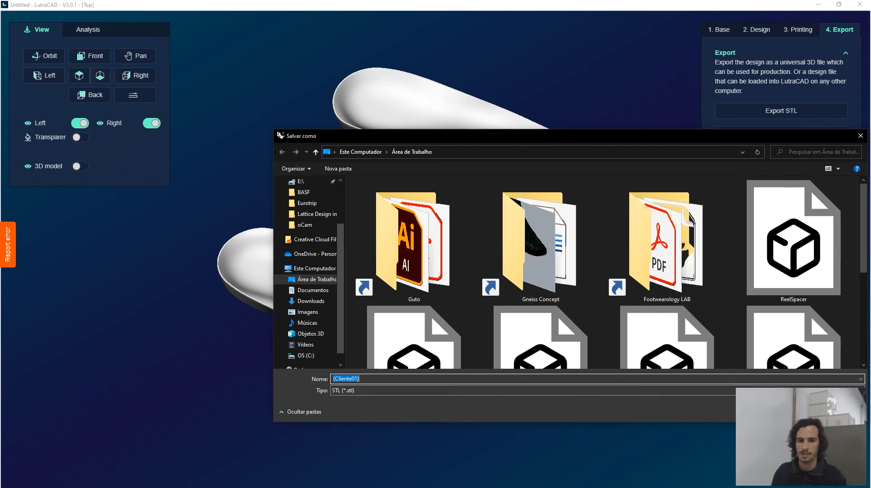
key(Return)
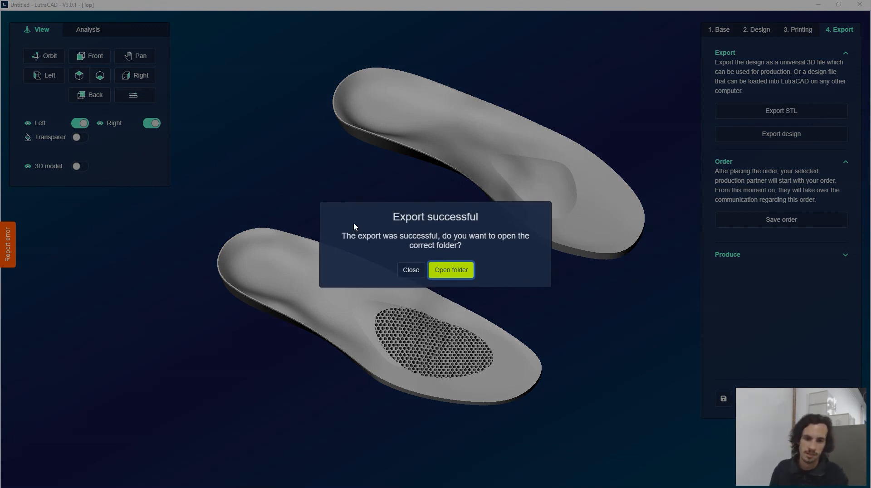
click(450, 272)
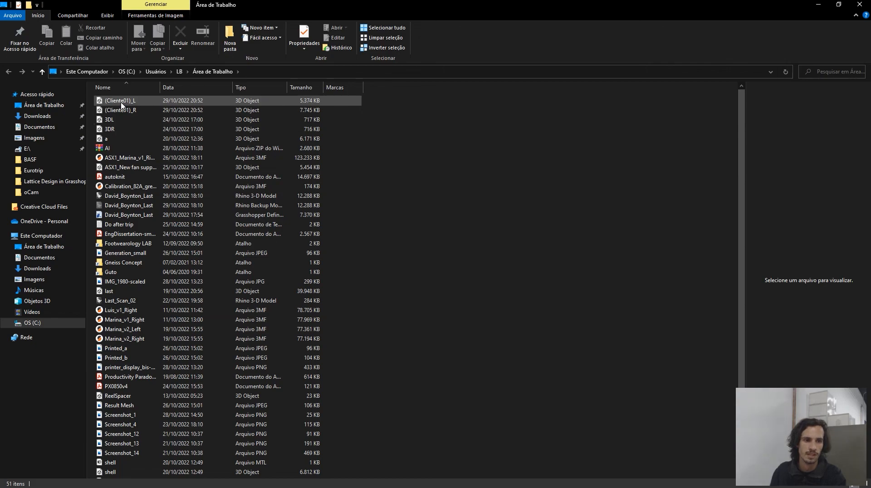
click(862, 5)
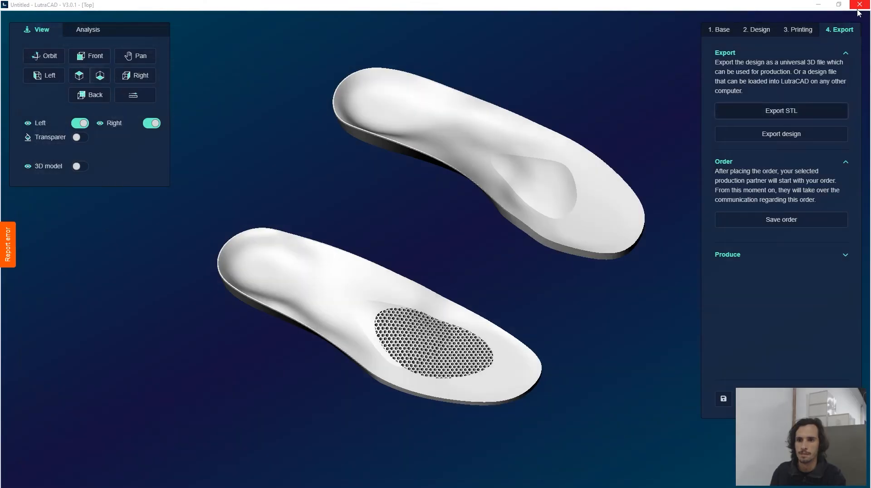
click(723, 399)
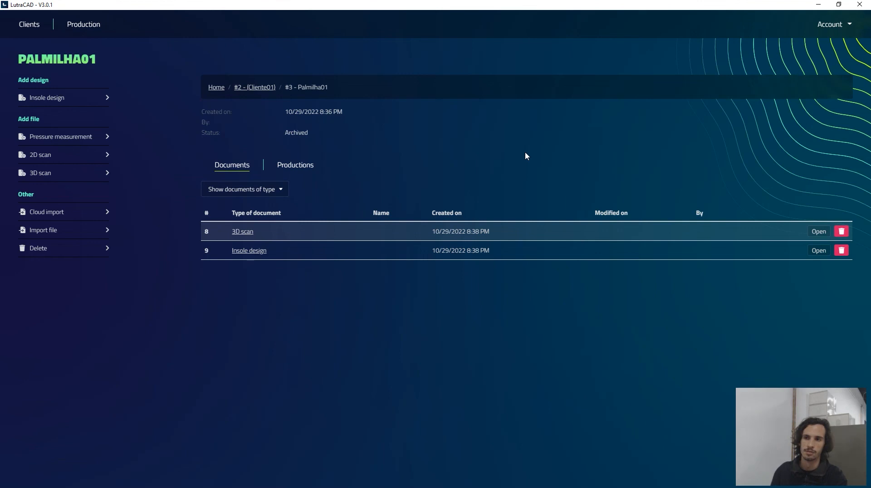
Step: Open the account settings and review the available interface languages without changing the current one
click(833, 25)
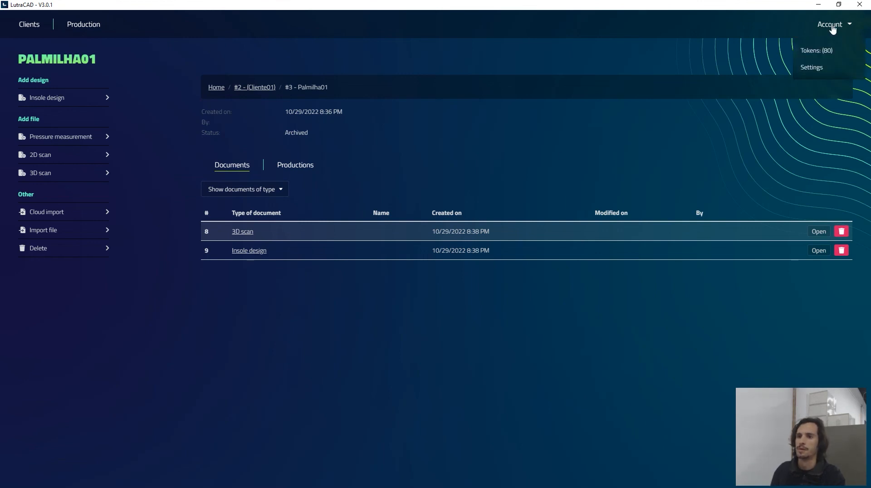
click(820, 68)
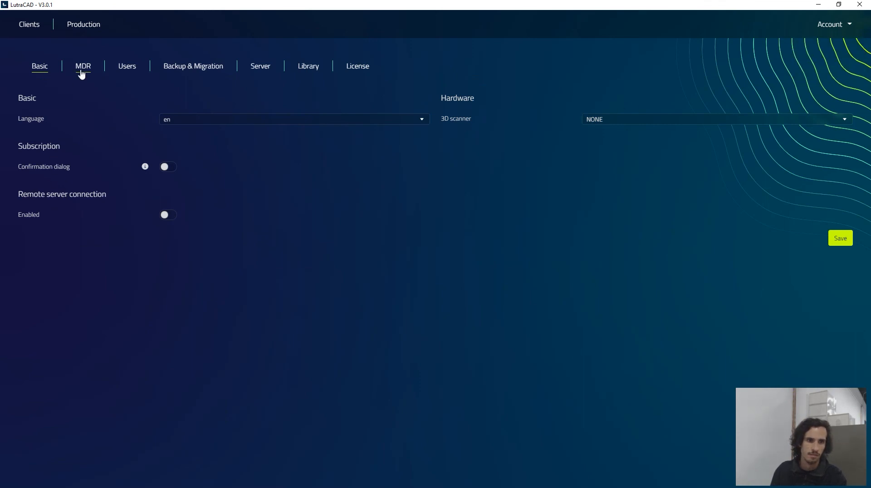
click(201, 119)
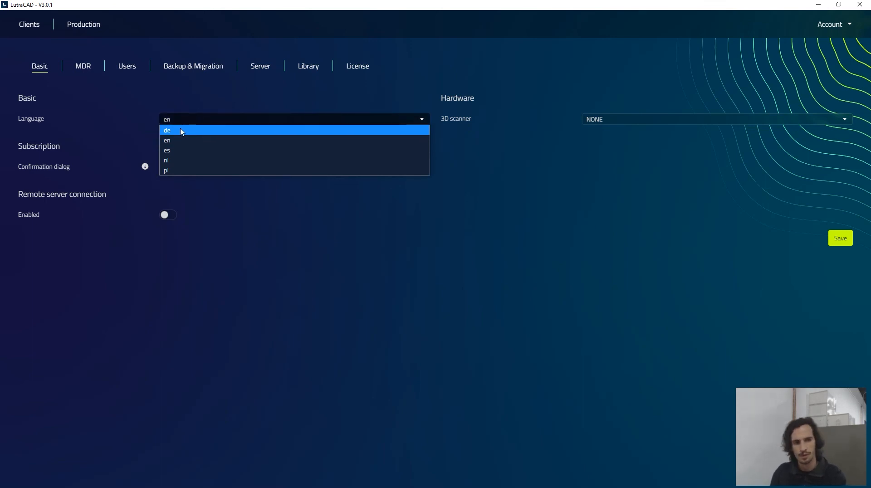
click(214, 101)
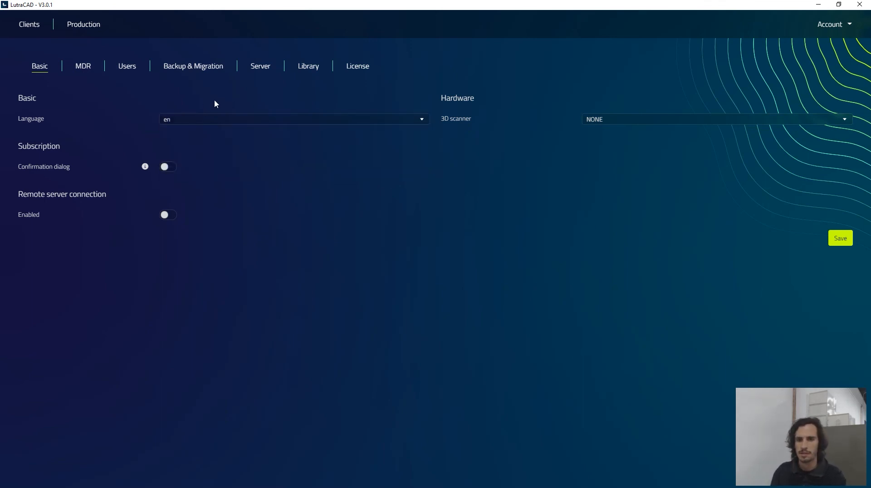
Step: Review the MDR, Users, Backup & Migration, Server and Library settings, including the library's Elements, and return to the client list
click(85, 69)
click(126, 71)
click(181, 70)
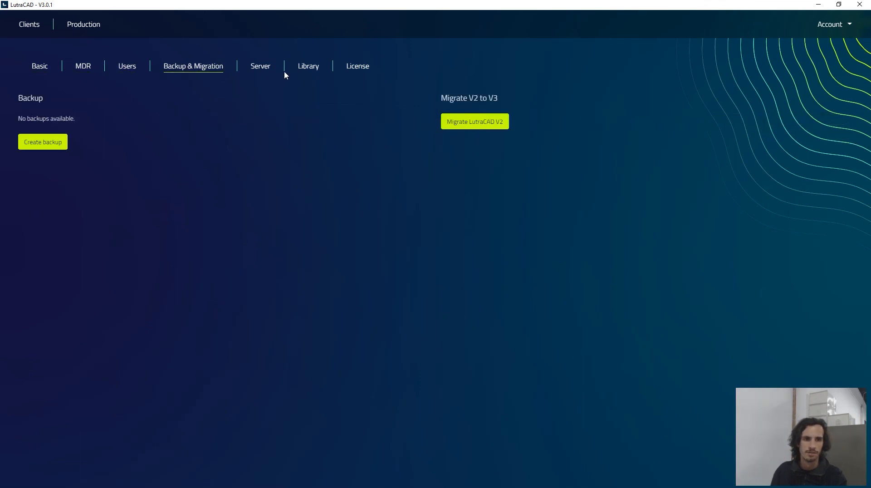
click(258, 70)
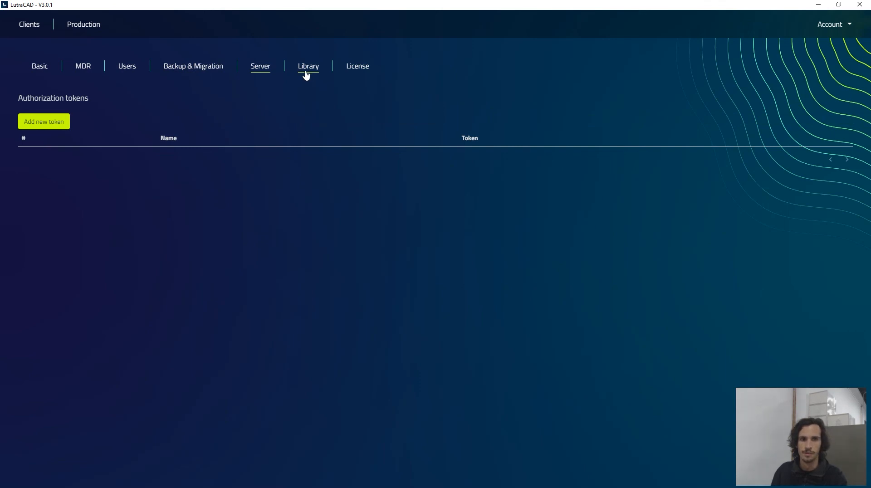
click(306, 75)
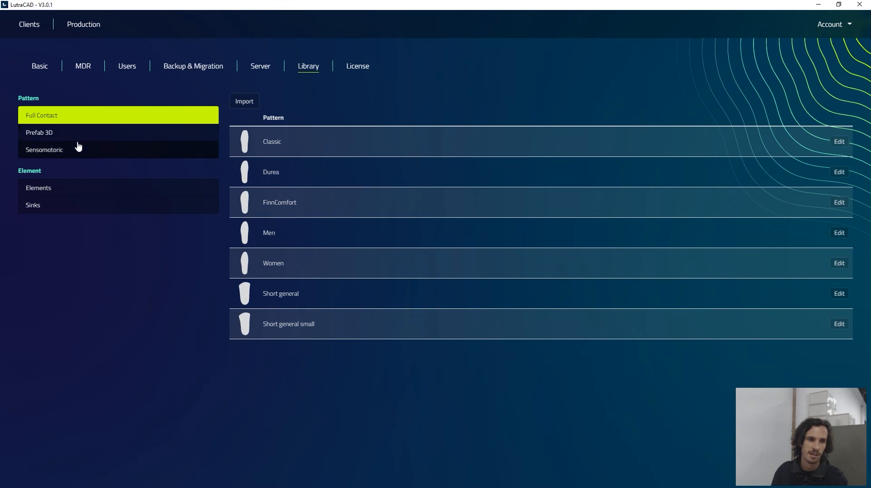
click(80, 194)
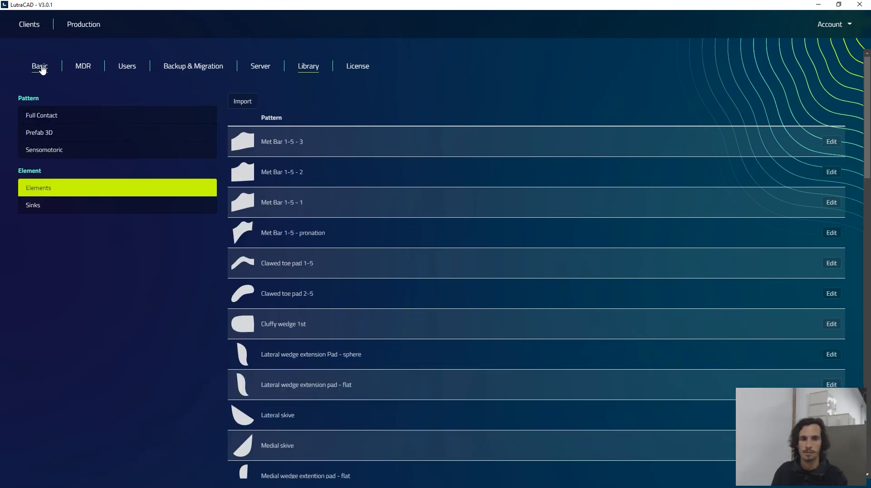
click(29, 25)
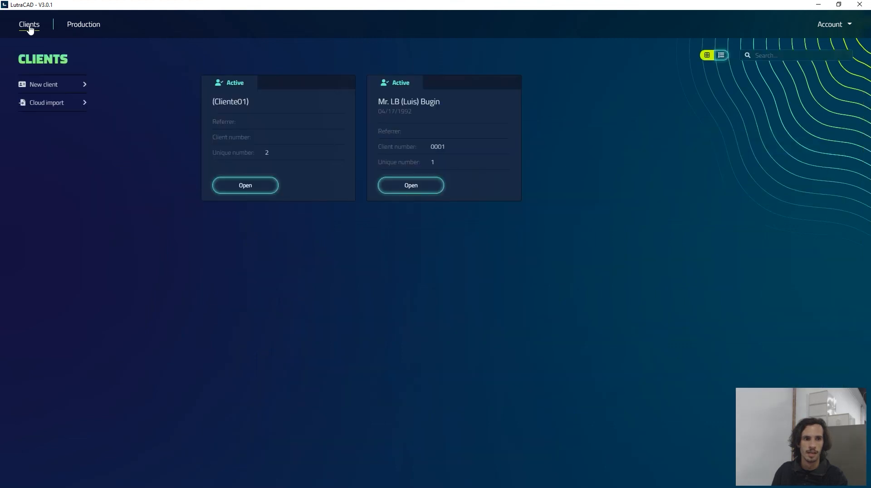